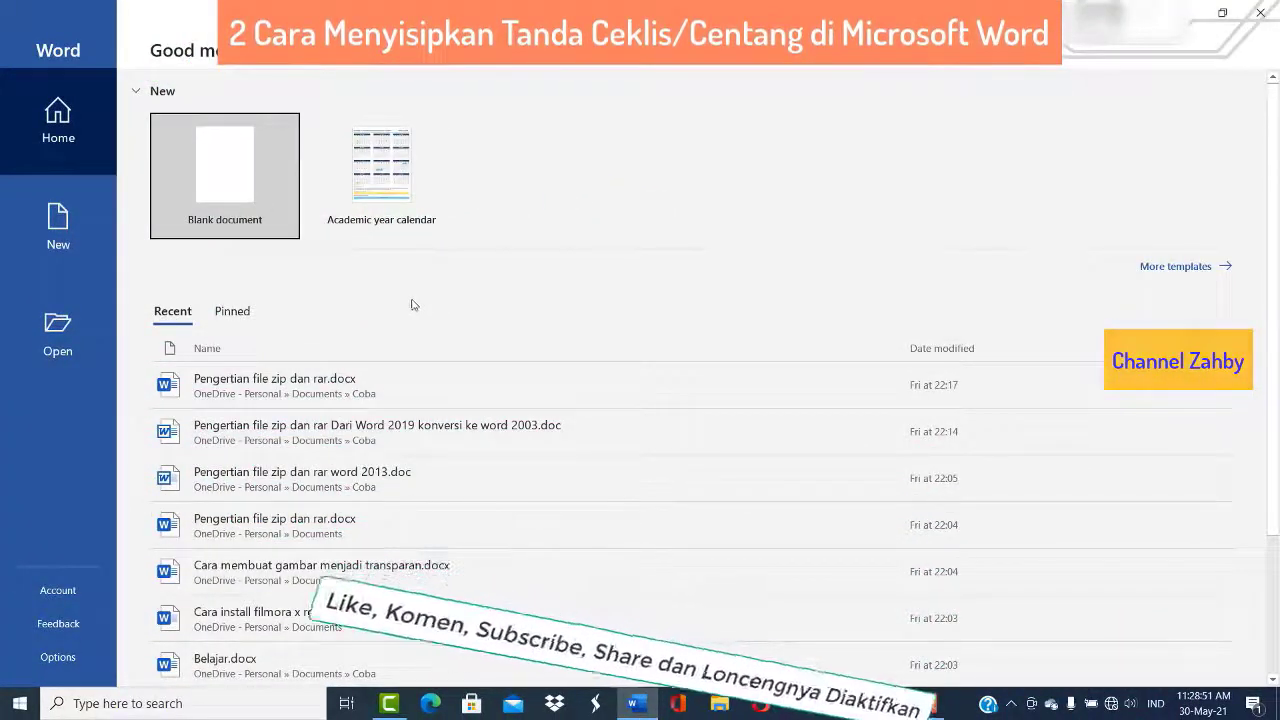
# Step: Create a blank document, dismiss the antivirus notice and insert a table with five columns and four rows
pyautogui.click(229, 187)
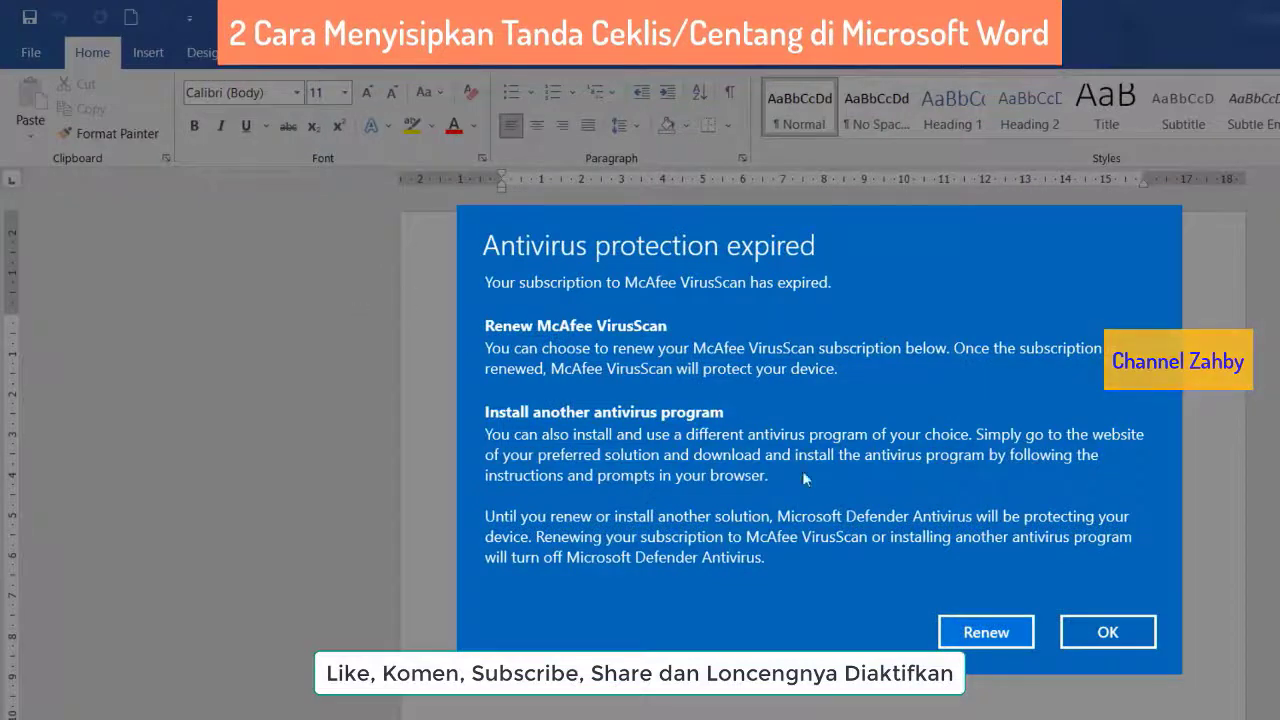
pyautogui.click(1090, 632)
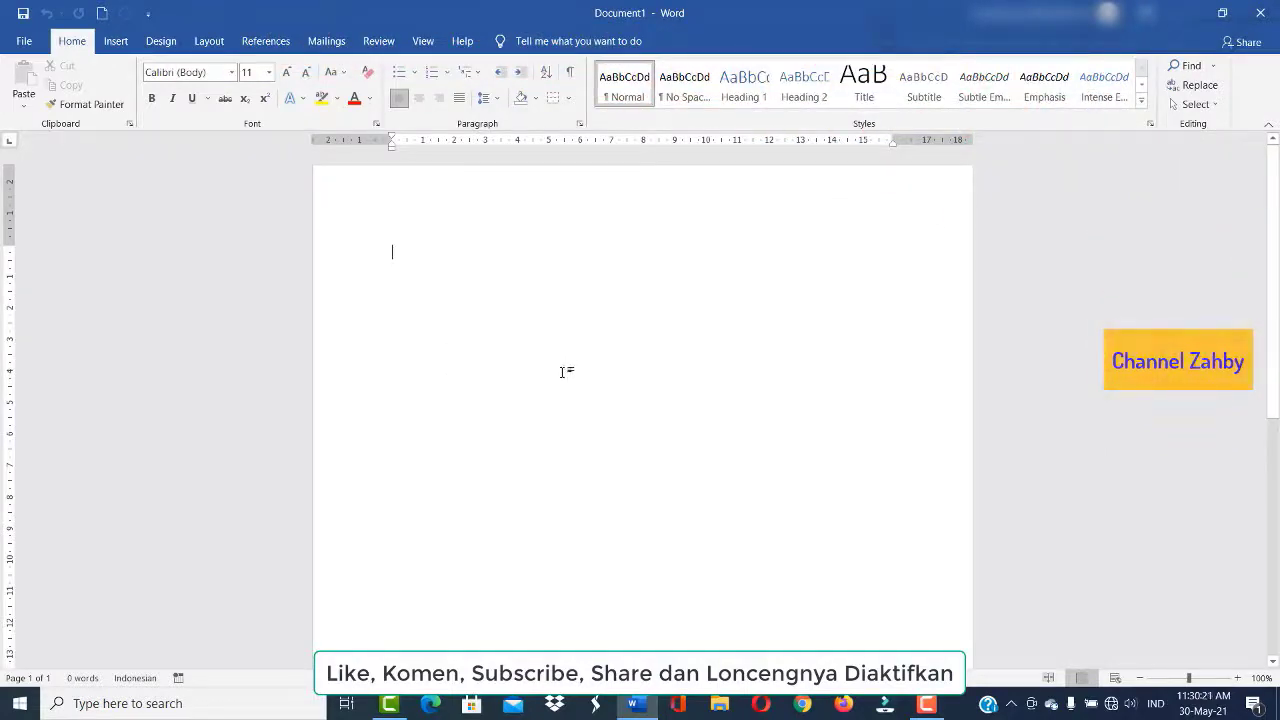
pyautogui.click(116, 41)
pyautogui.click(129, 90)
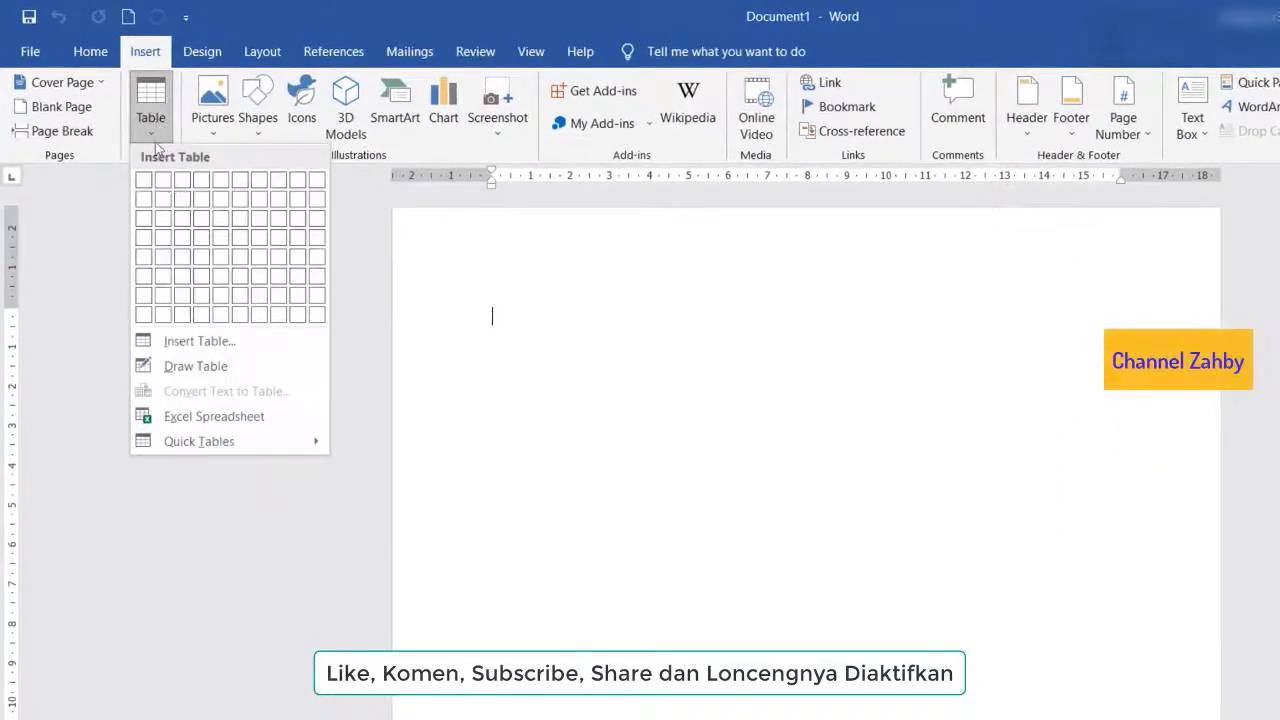
pyautogui.click(222, 240)
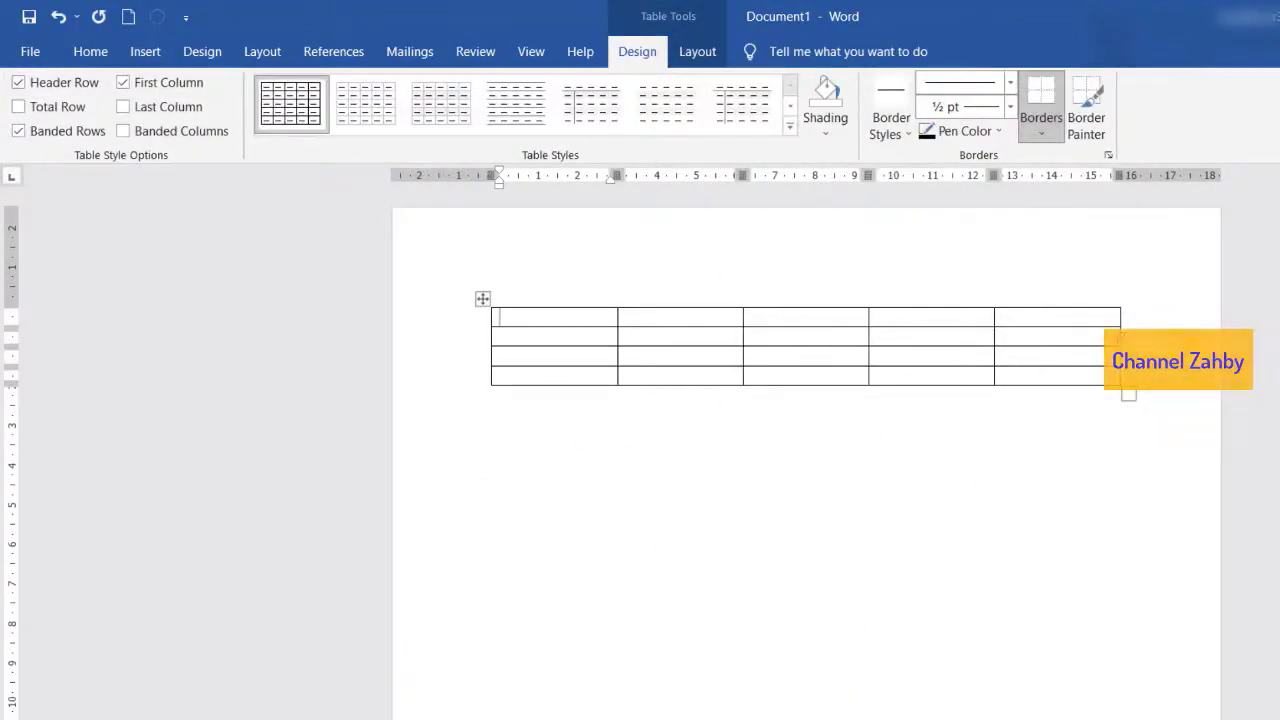
# Step: Narrow the table's last column to about half its width and centre the text in its first-row cell
pyautogui.moveTo(1120, 336); pyautogui.dragTo(1052, 336)
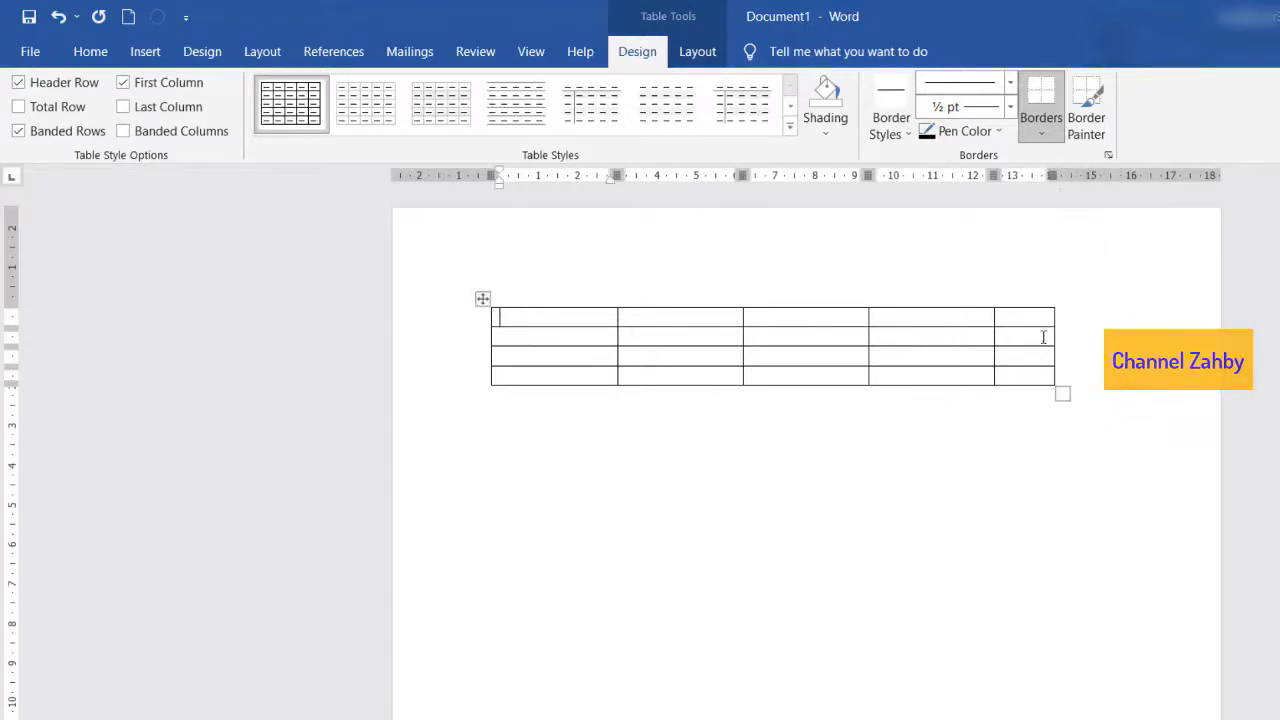
pyautogui.click(1030, 316)
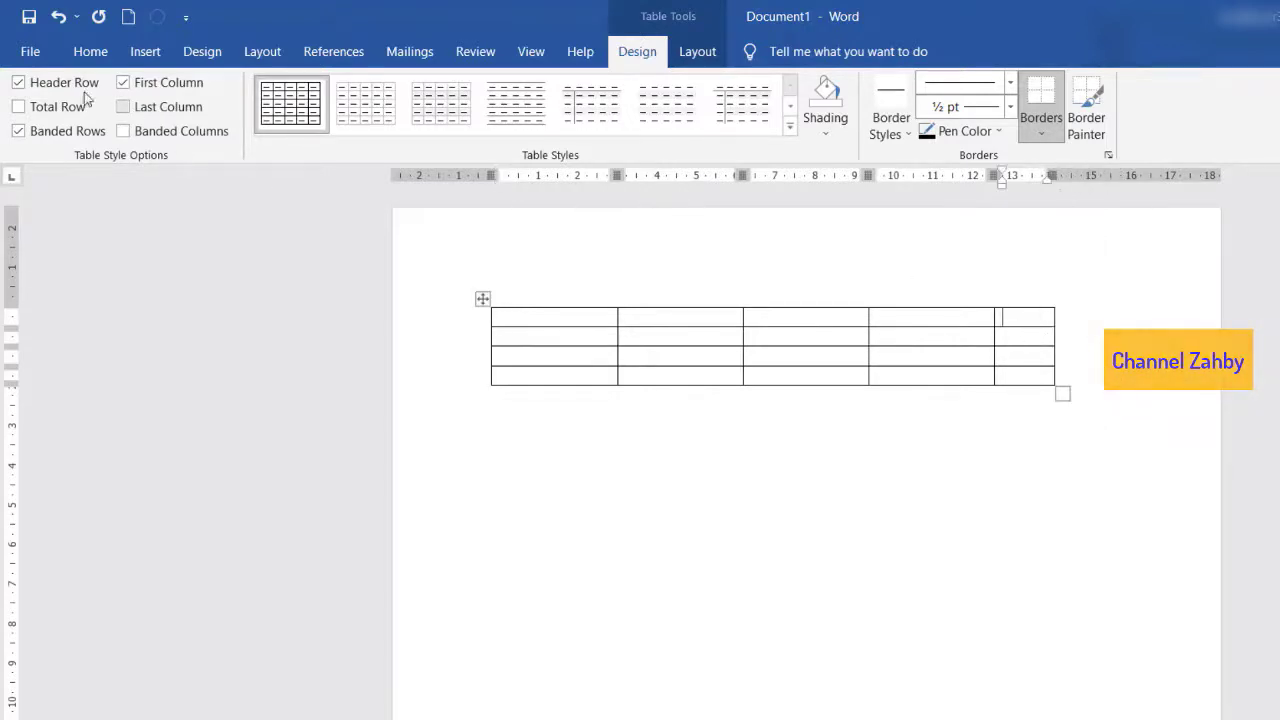
pyautogui.click(86, 51)
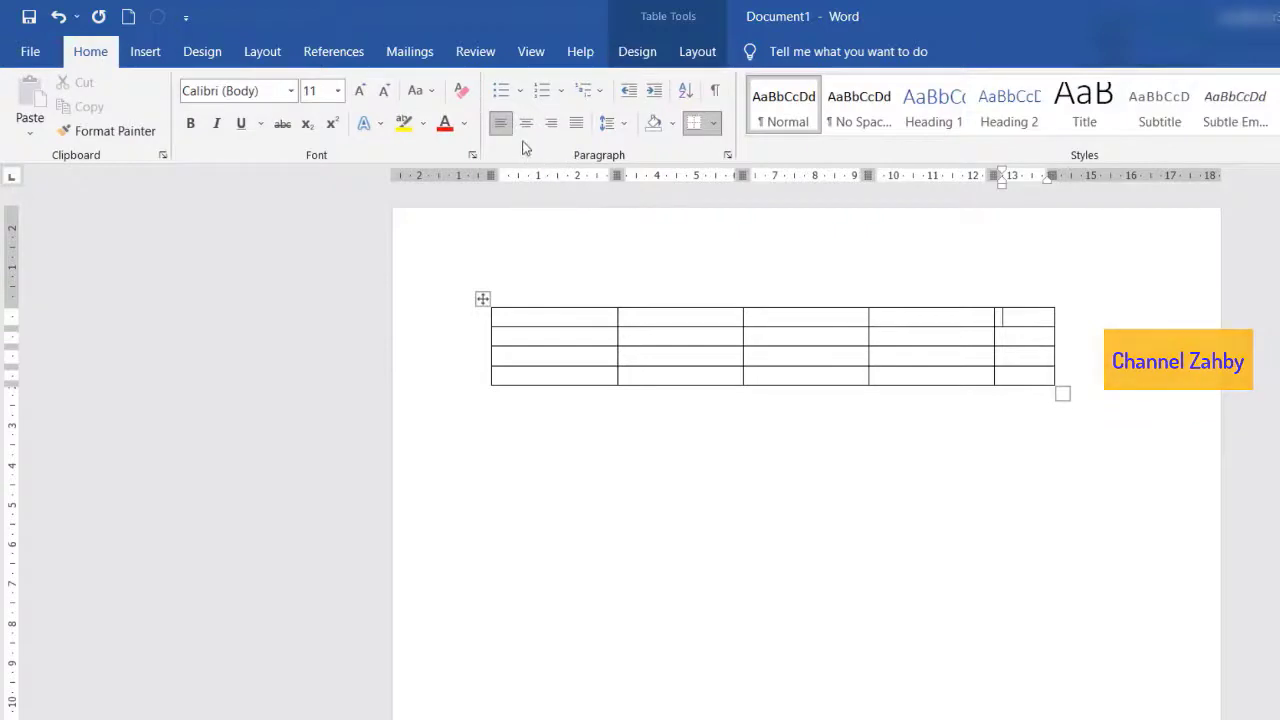
pyautogui.click(525, 131)
# Step: Open the full symbol selection for the first-row cell of the last column with the Wingdings font
pyautogui.click(142, 56)
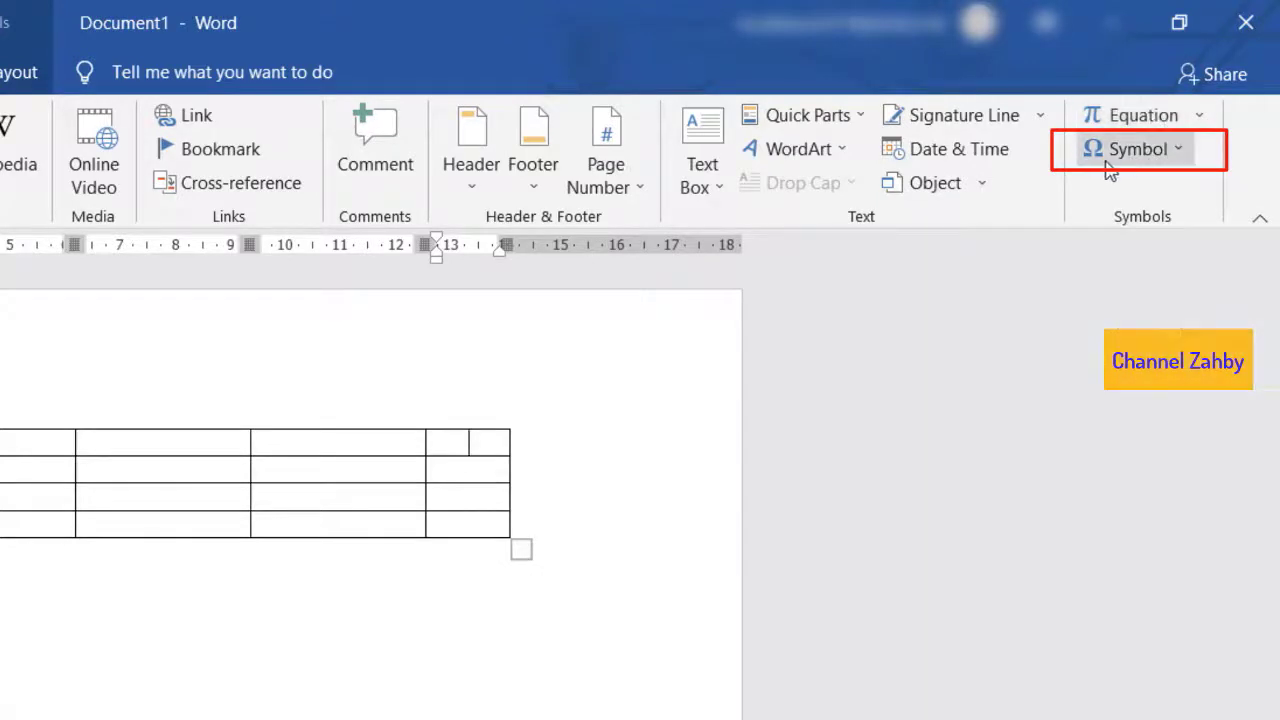
pyautogui.click(1158, 160)
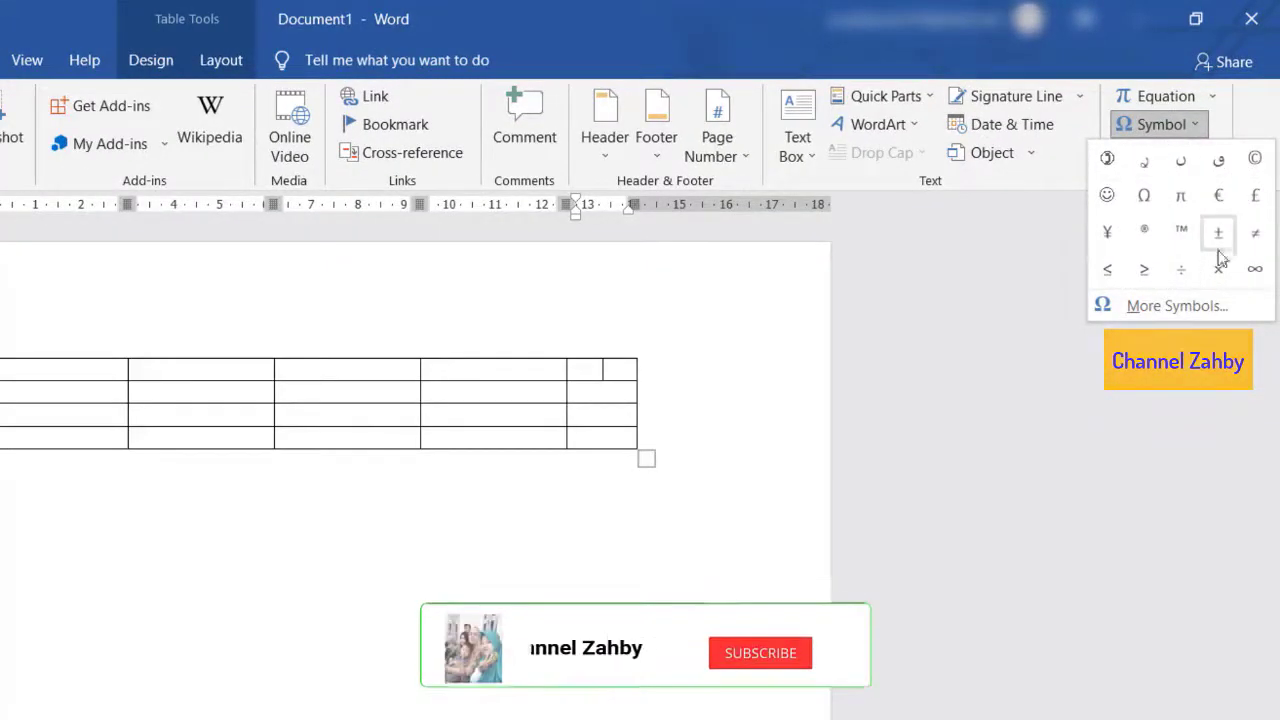
pyautogui.click(1135, 311)
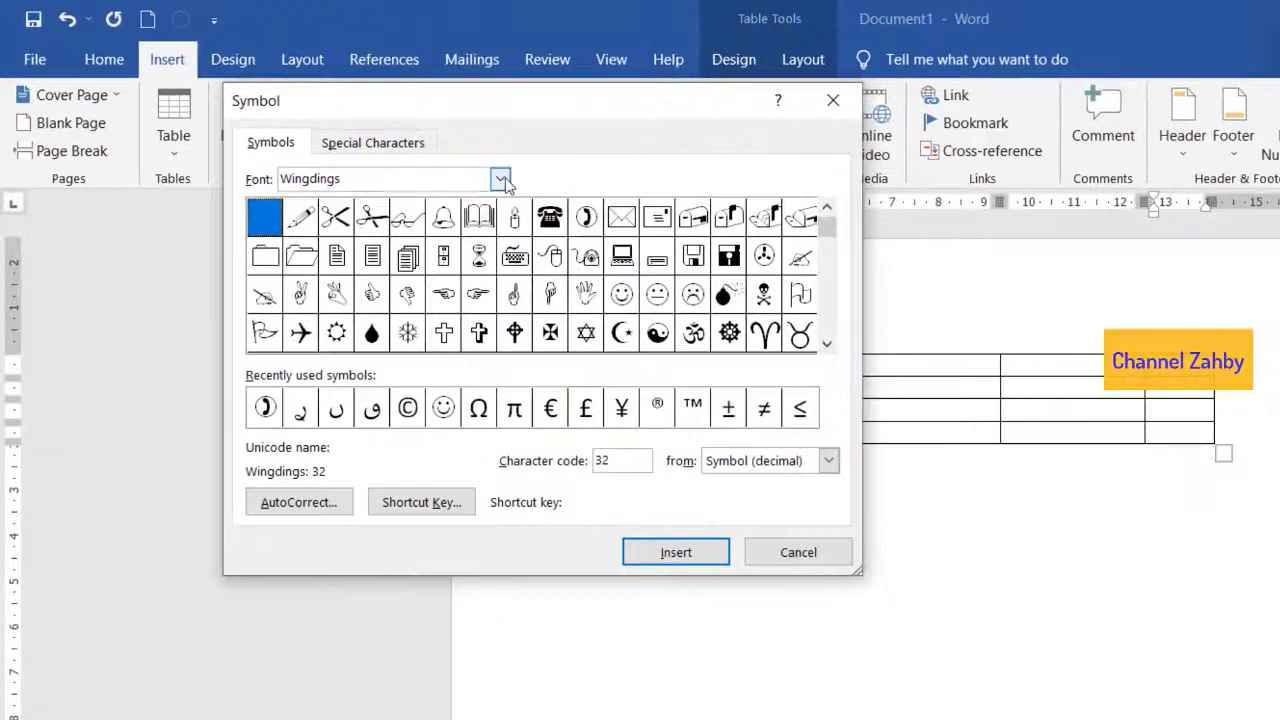
pyautogui.click(500, 179)
pyautogui.click(500, 179)
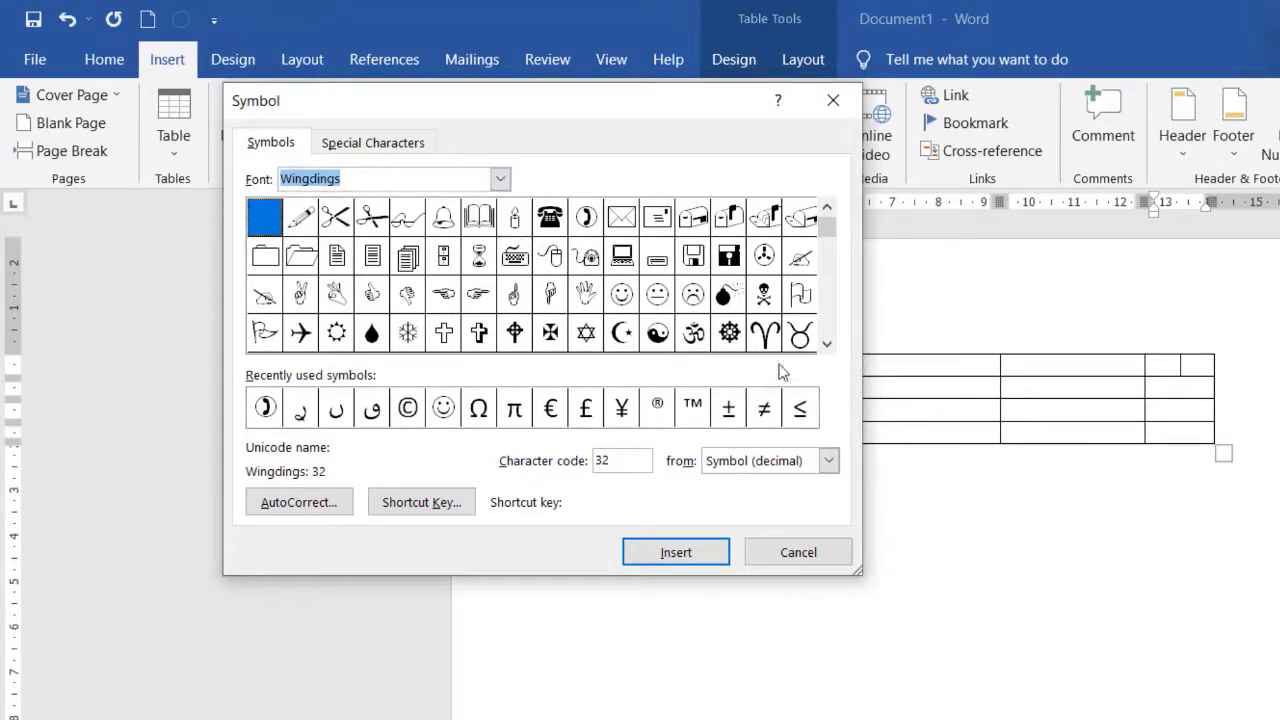
# Step: Insert the plain check mark symbol (Wingdings 252) in the first-row cell of the last column and close the symbol selection
pyautogui.click(828, 346)
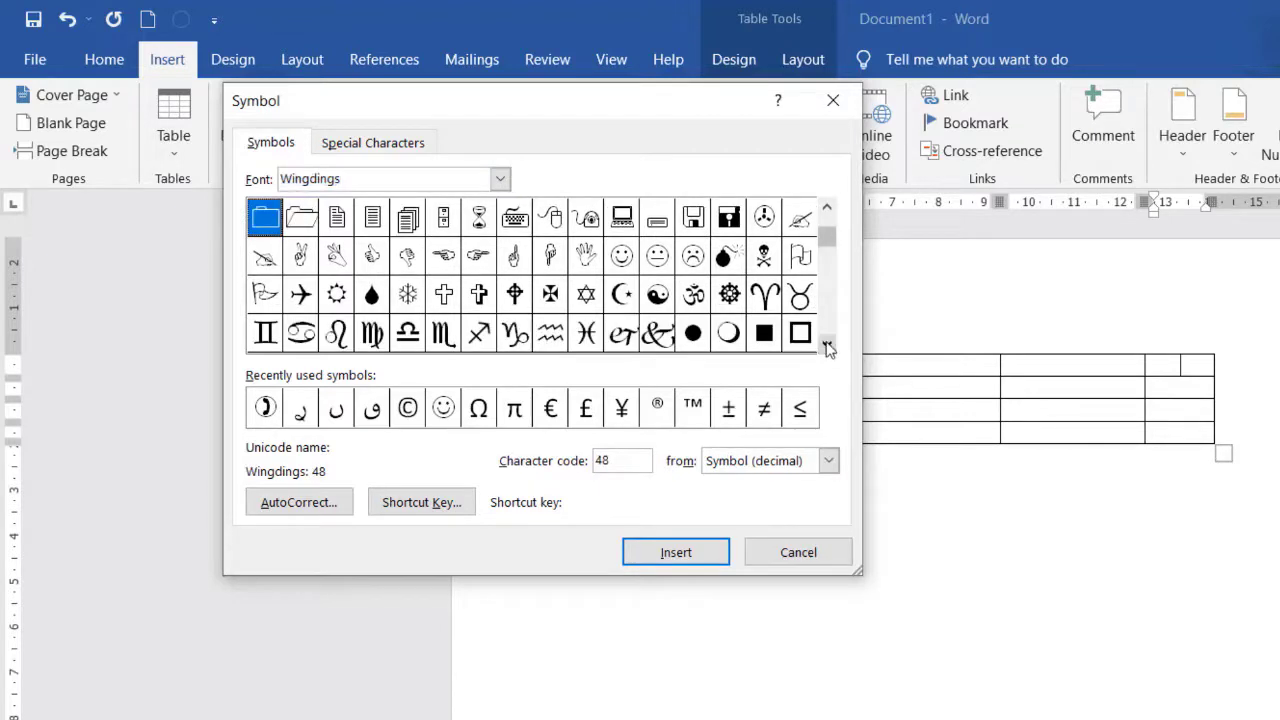
pyautogui.click(828, 346)
pyautogui.click(828, 346)
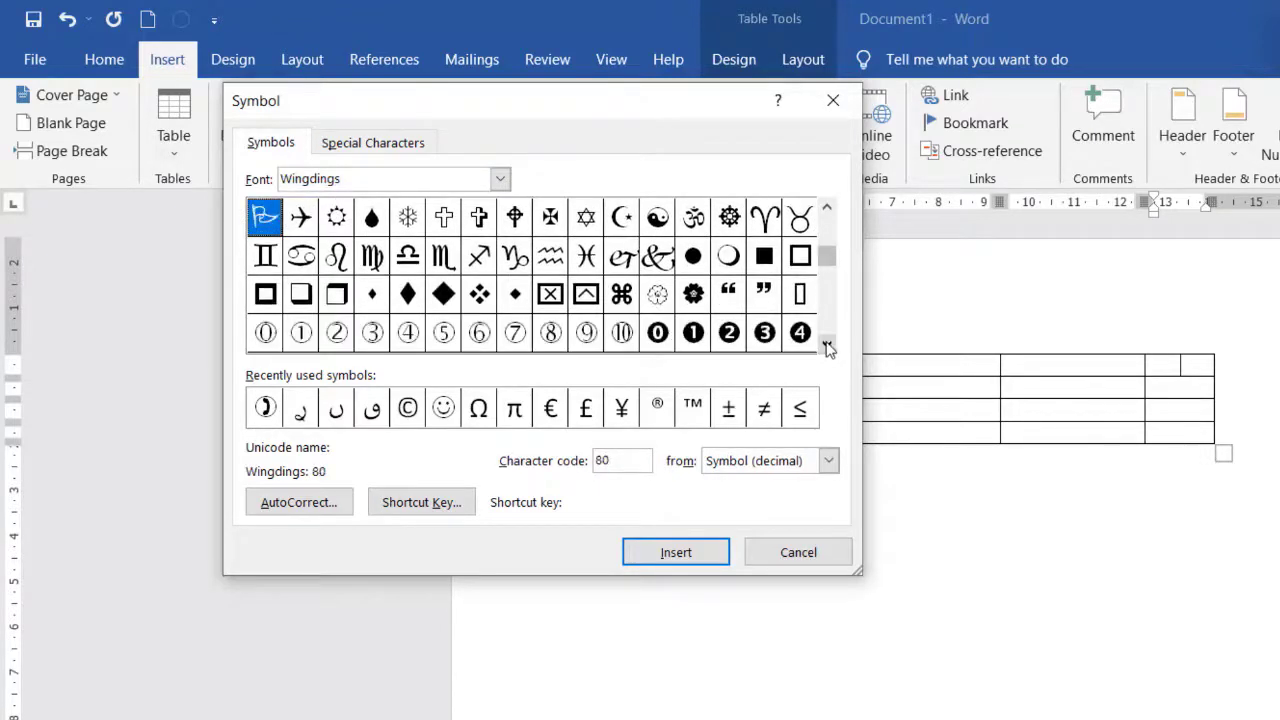
pyautogui.click(828, 346)
pyautogui.click(828, 346)
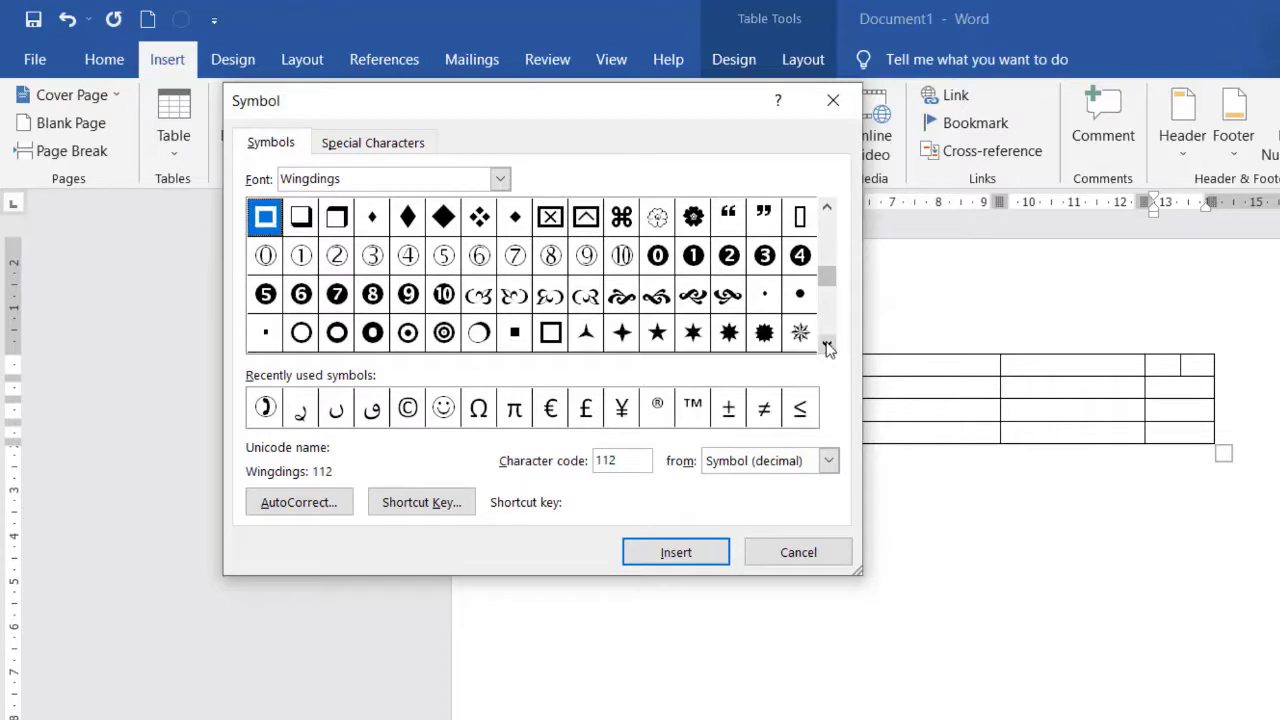
pyautogui.click(828, 346)
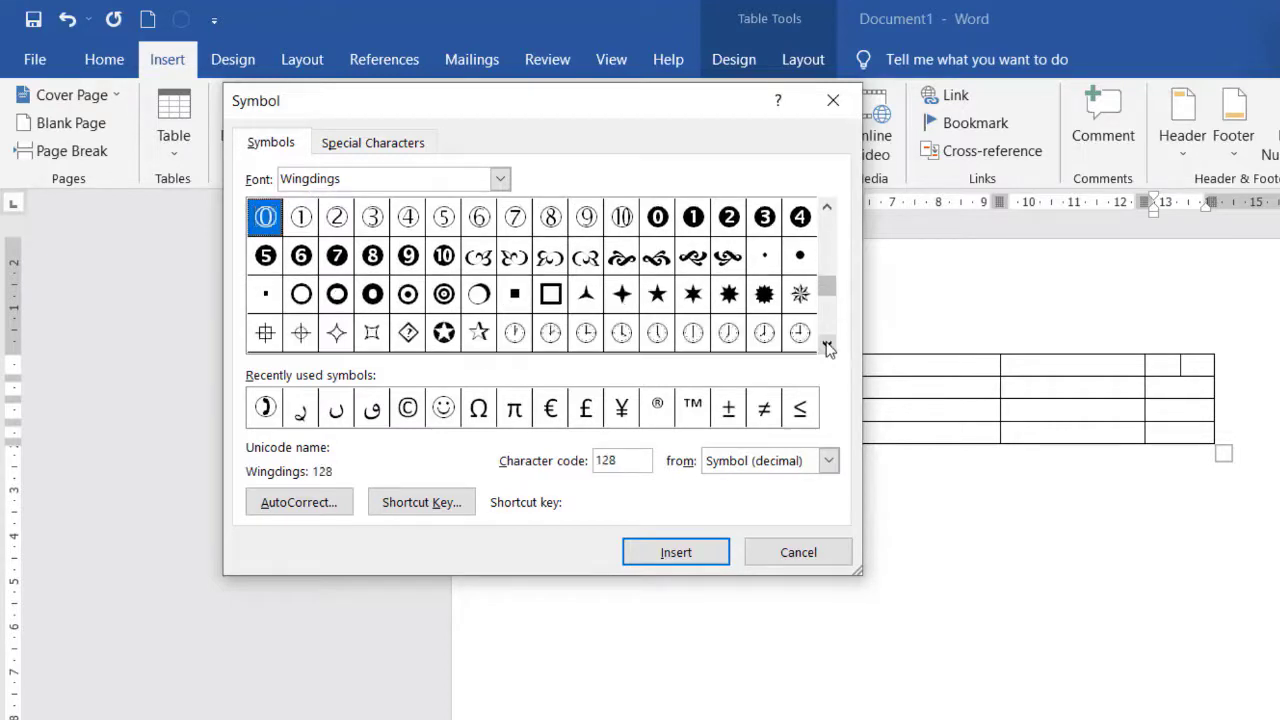
pyautogui.click(828, 346)
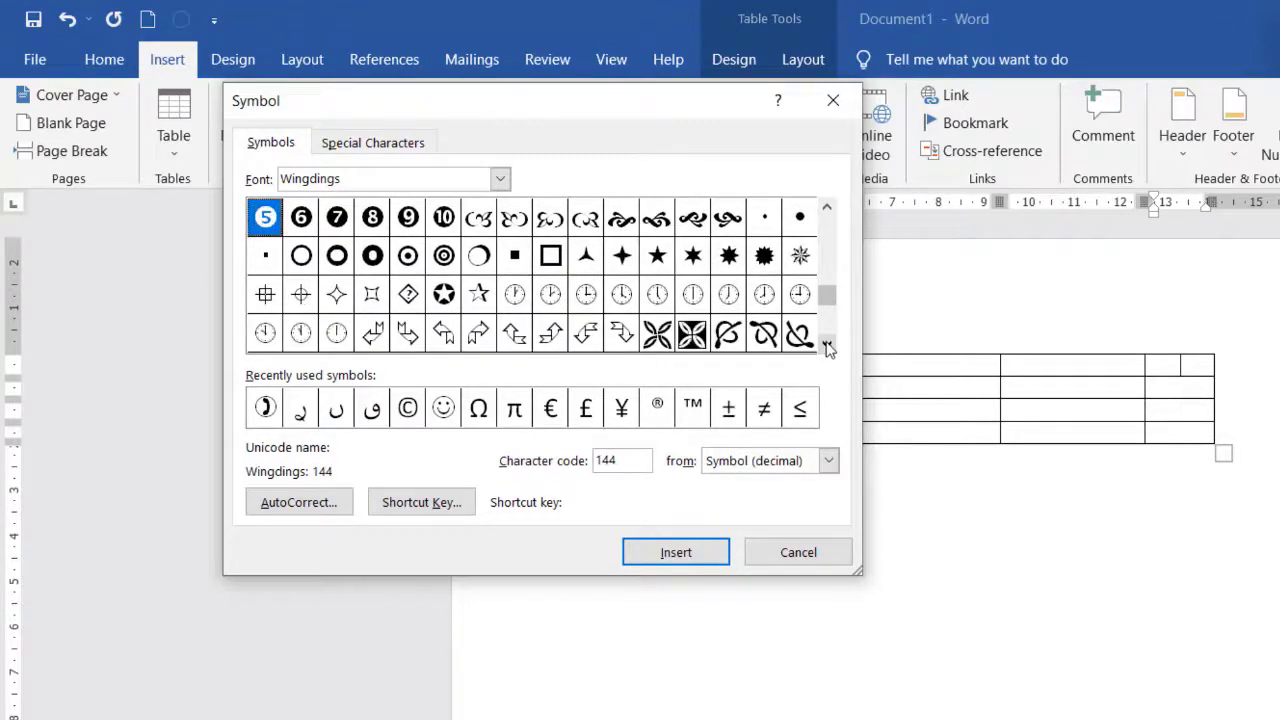
pyautogui.click(828, 346)
pyautogui.click(828, 346)
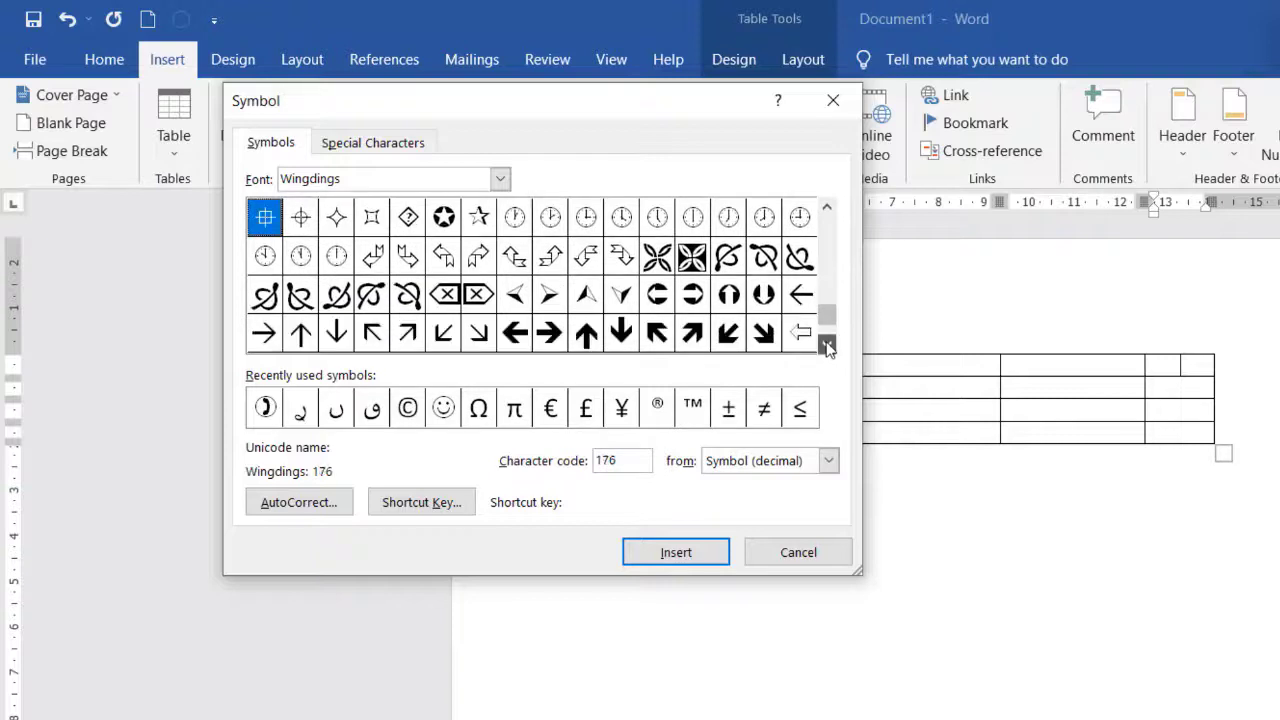
pyautogui.click(828, 346)
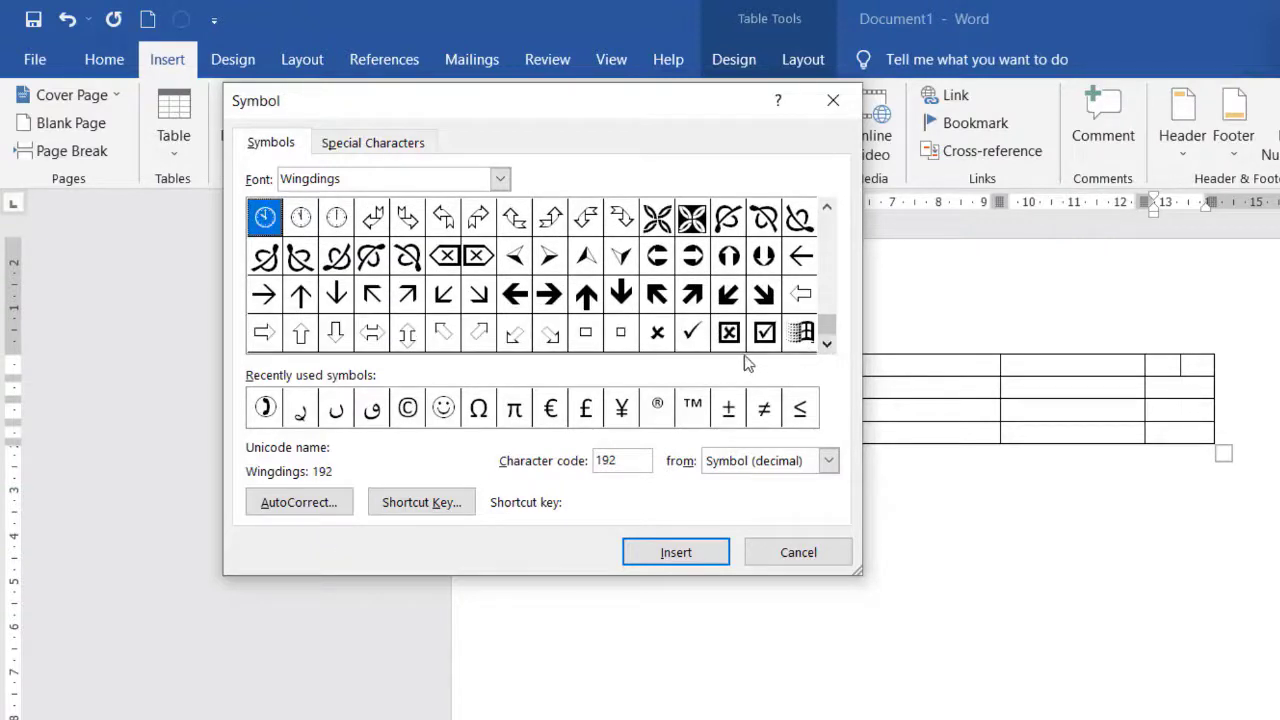
pyautogui.click(692, 334)
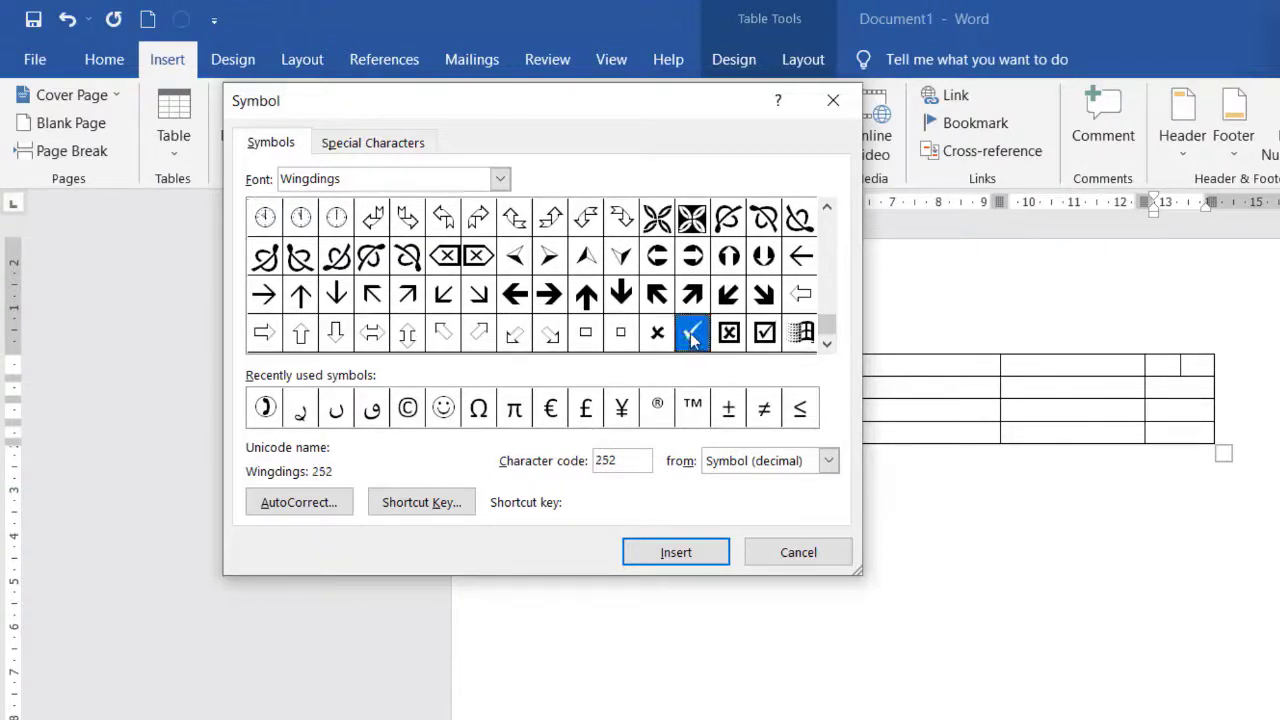
pyautogui.doubleClick(692, 334)
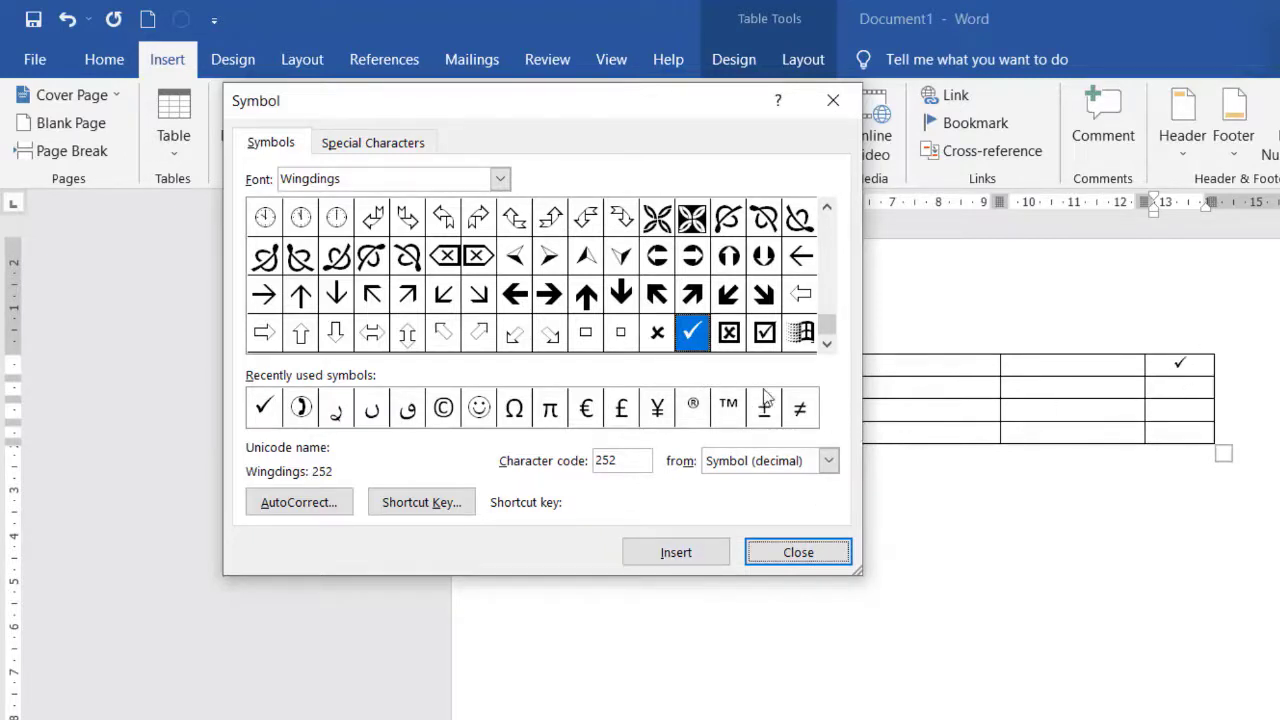
pyautogui.click(797, 555)
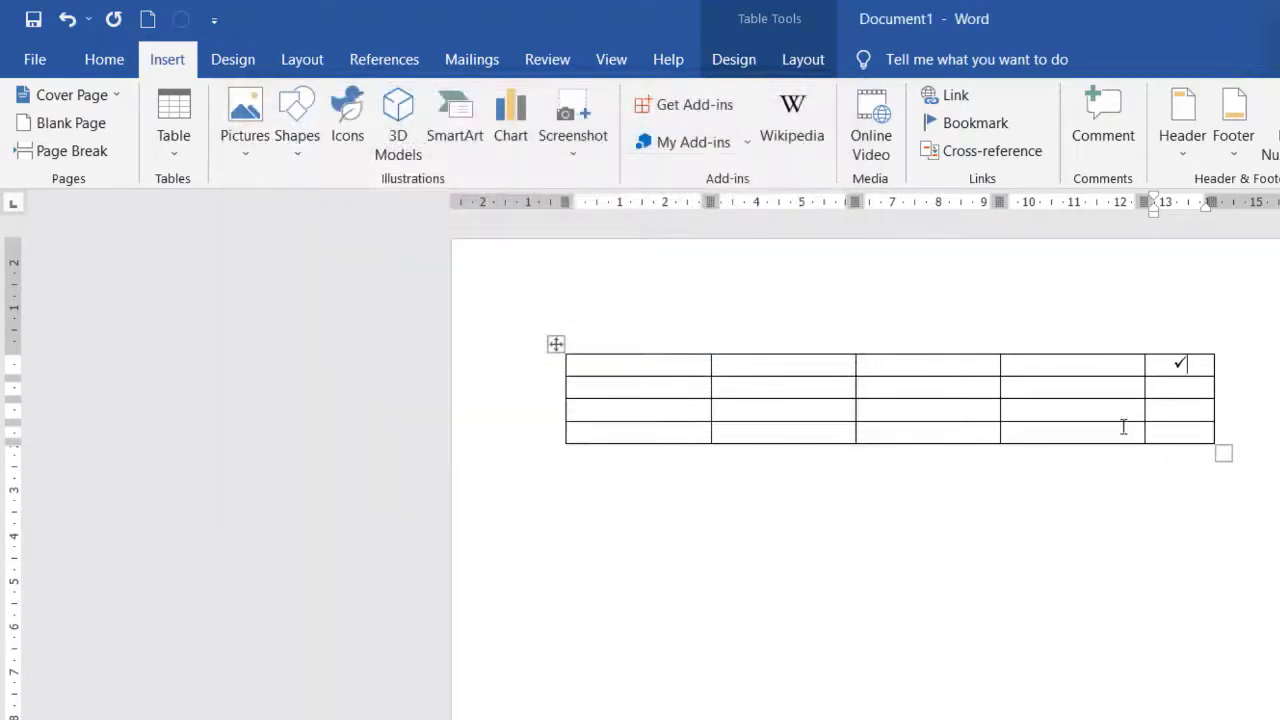
# Step: Centre the second-row cell of the last column and insert a check mark there using Wingdings character code 252
pyautogui.click(1180, 386)
pyautogui.click(104, 59)
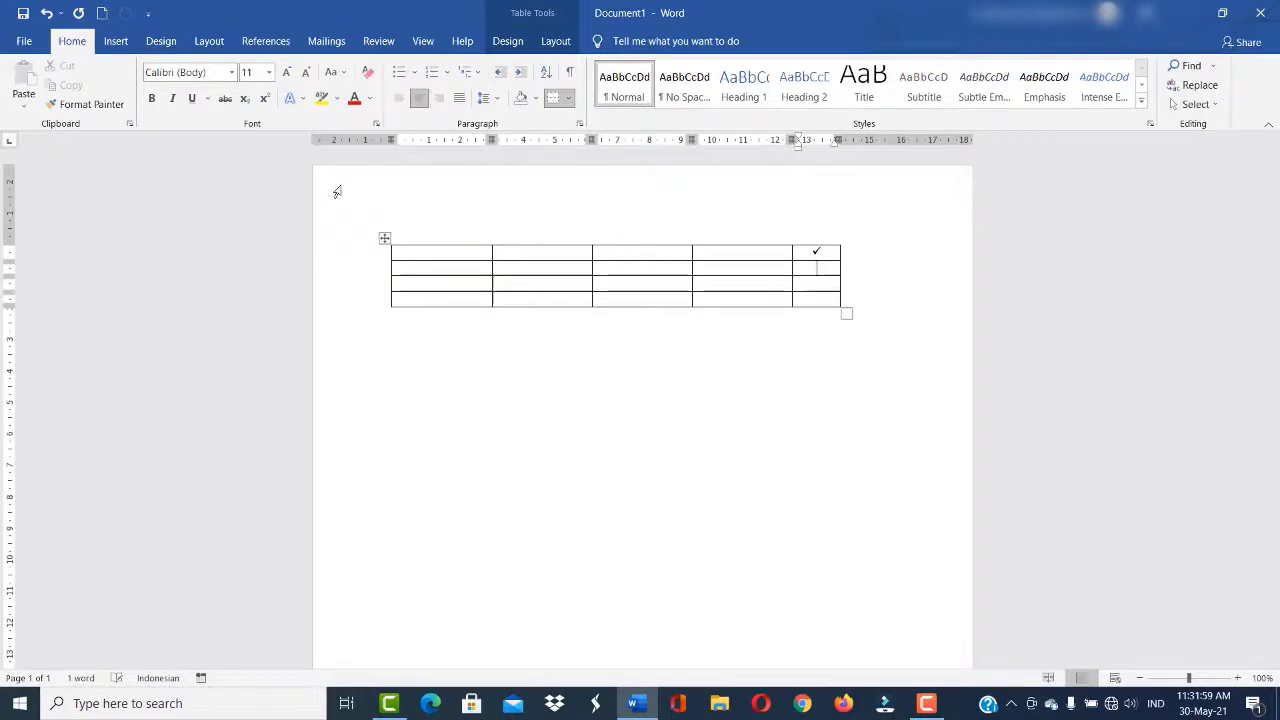
pyautogui.click(116, 41)
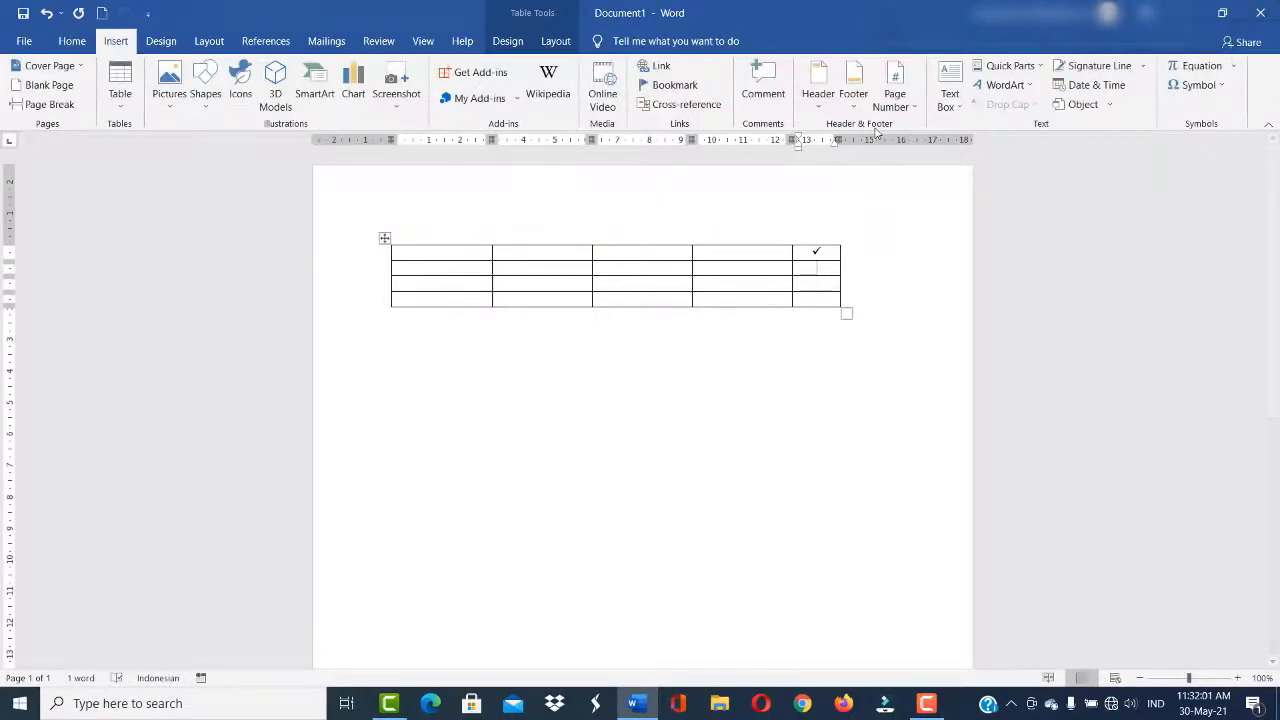
pyautogui.click(1211, 89)
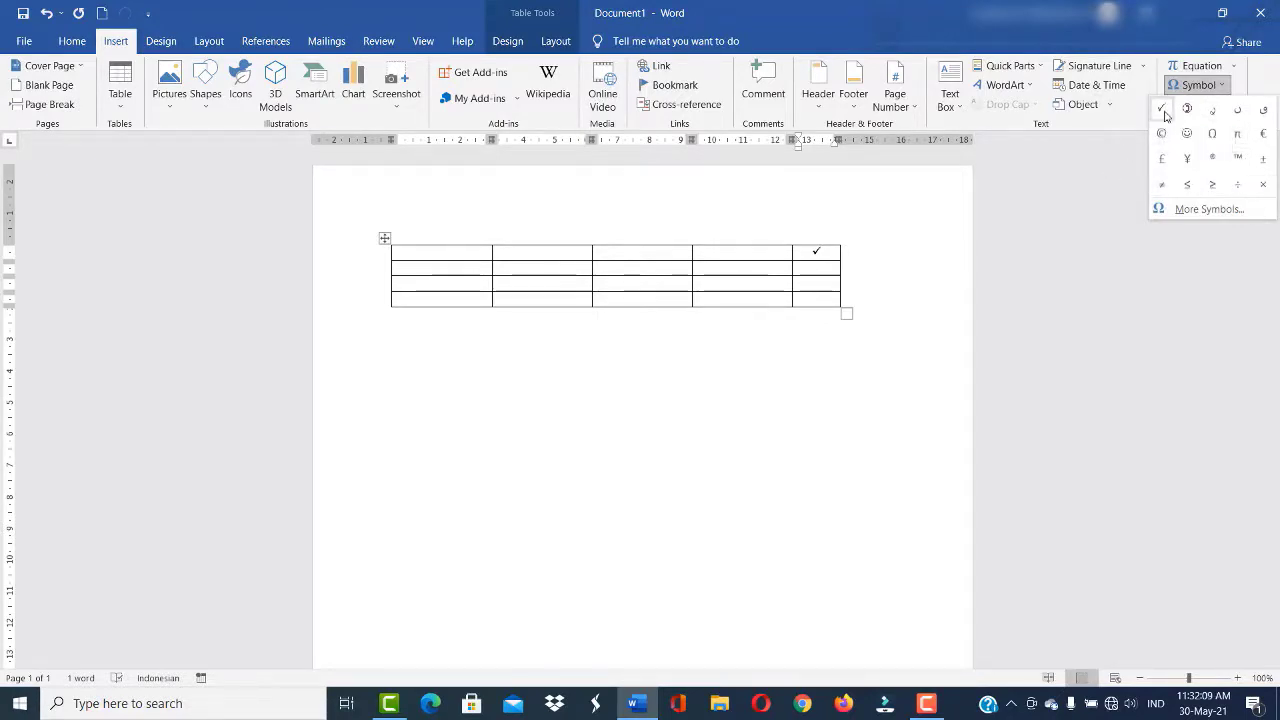
pyautogui.click(1222, 214)
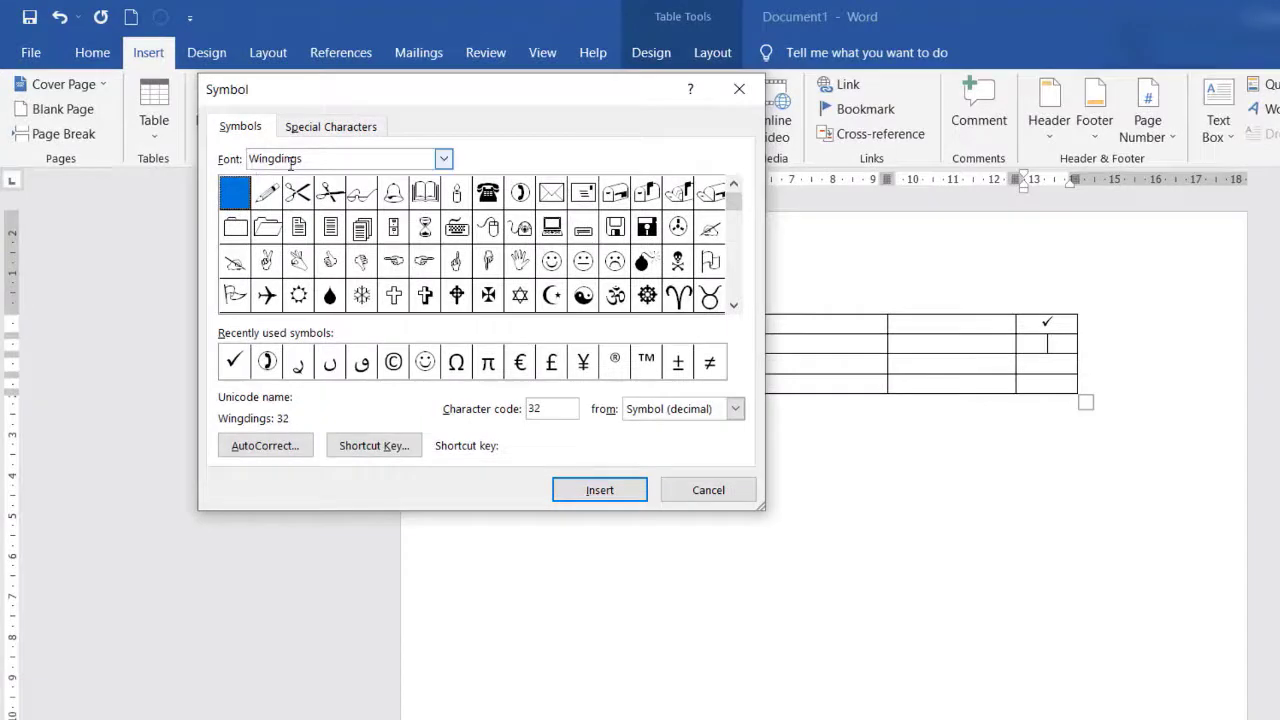
pyautogui.moveTo(551, 407); pyautogui.dragTo(502, 404)
pyautogui.write('252')
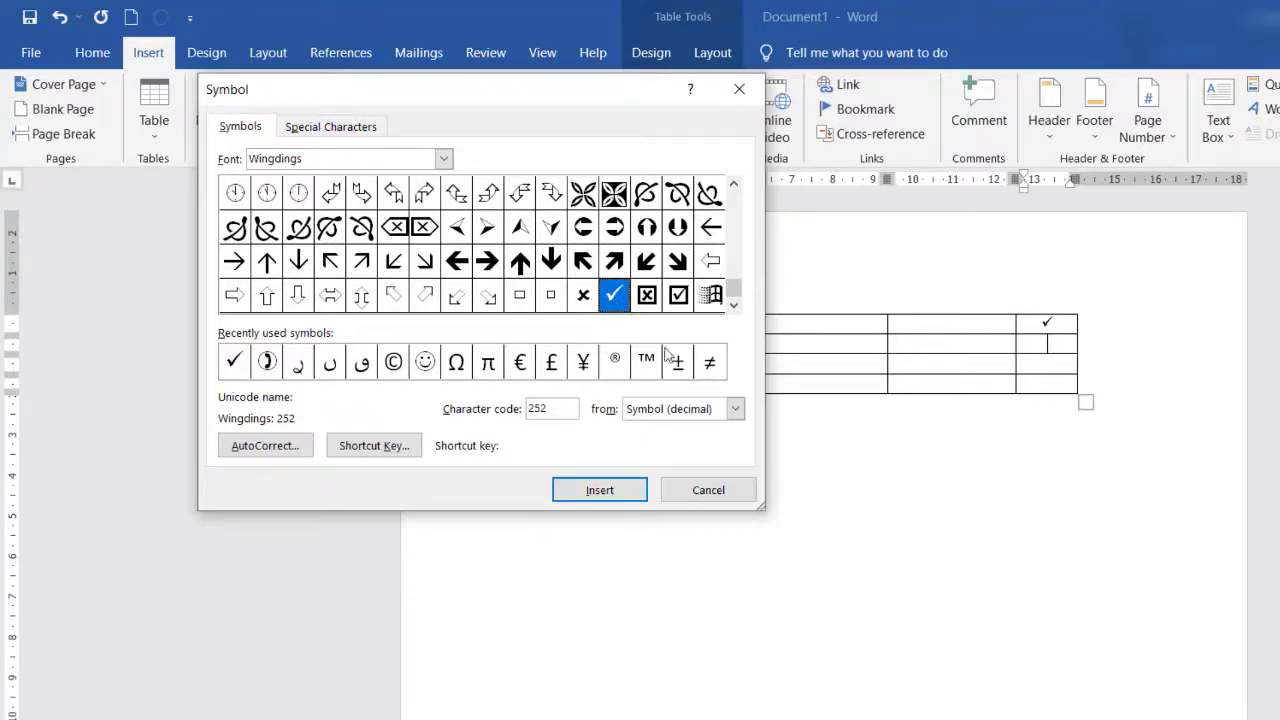
pyautogui.click(597, 492)
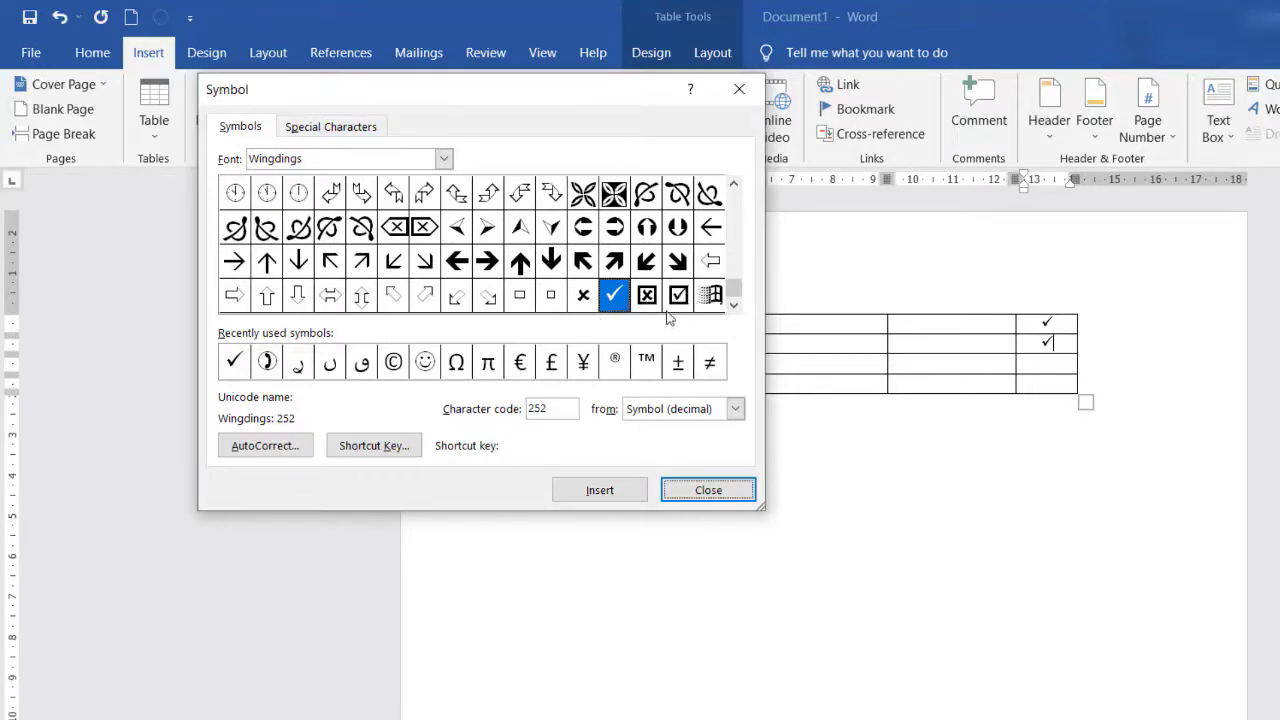
pyautogui.click(706, 492)
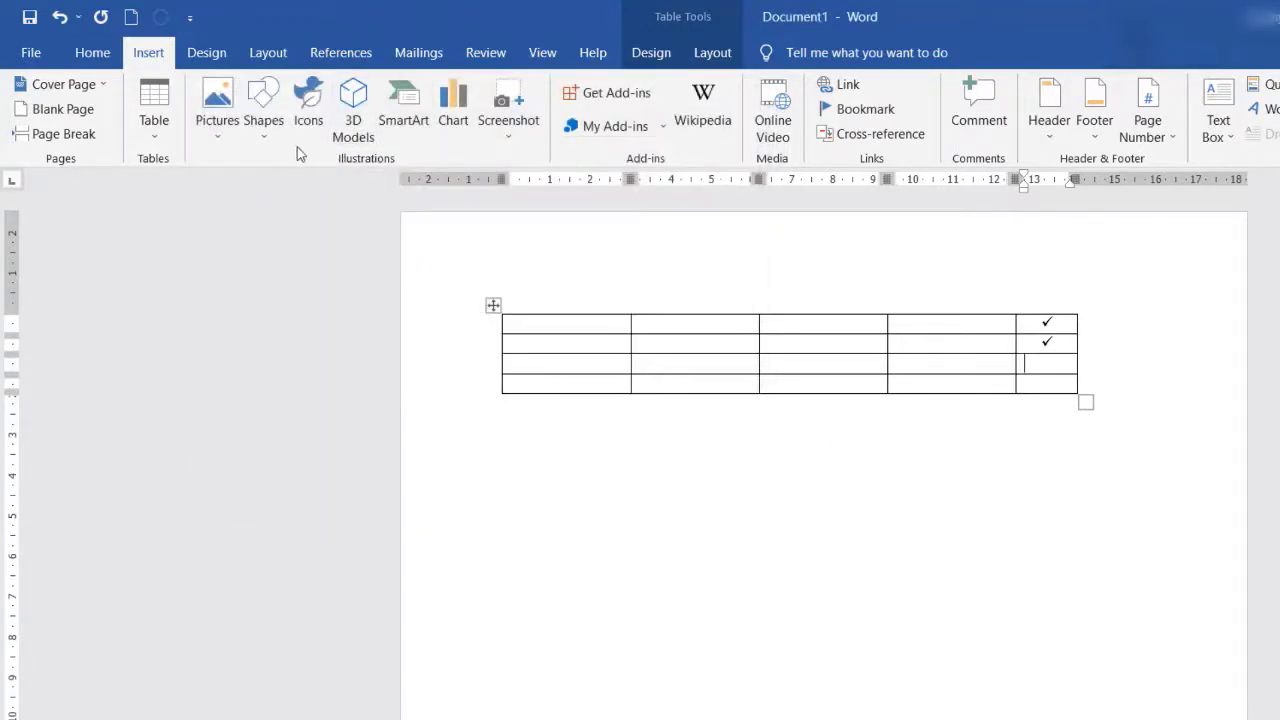
# Step: Centre the third-row cell of the last column and insert the plain cross symbol (Wingdings 251) there, closing the symbol selection
pyautogui.click(100, 60)
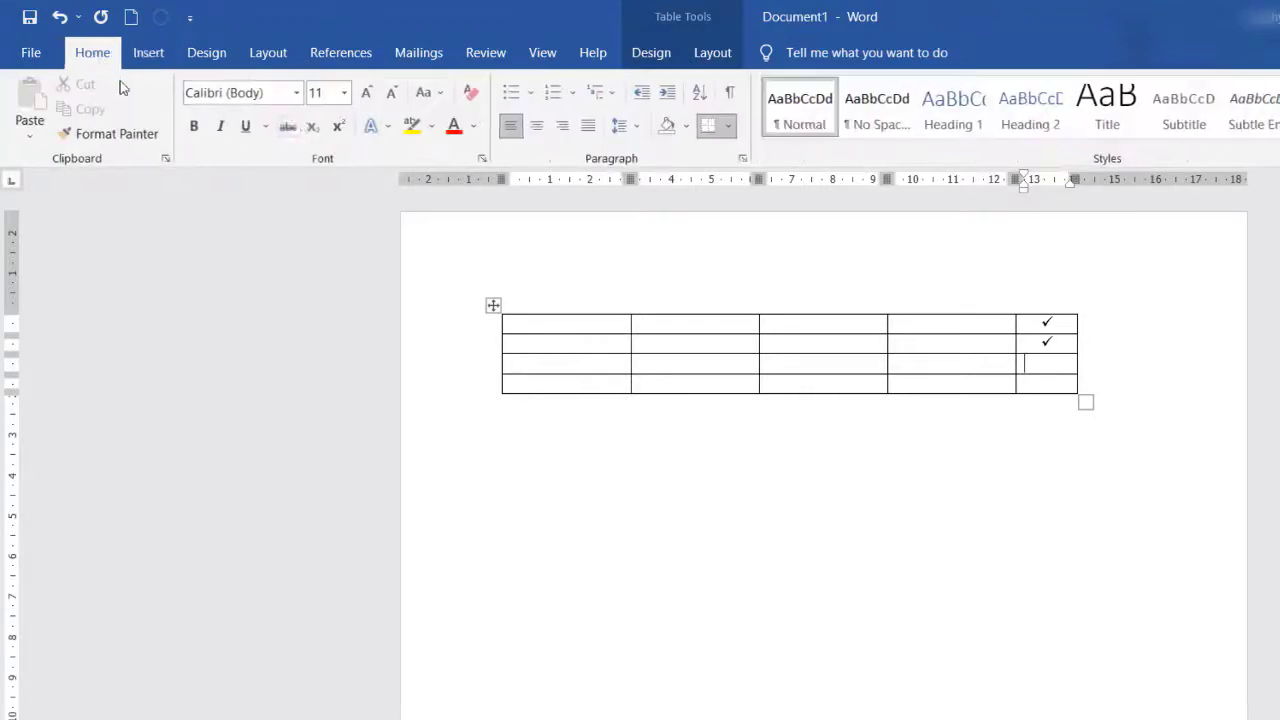
pyautogui.click(537, 125)
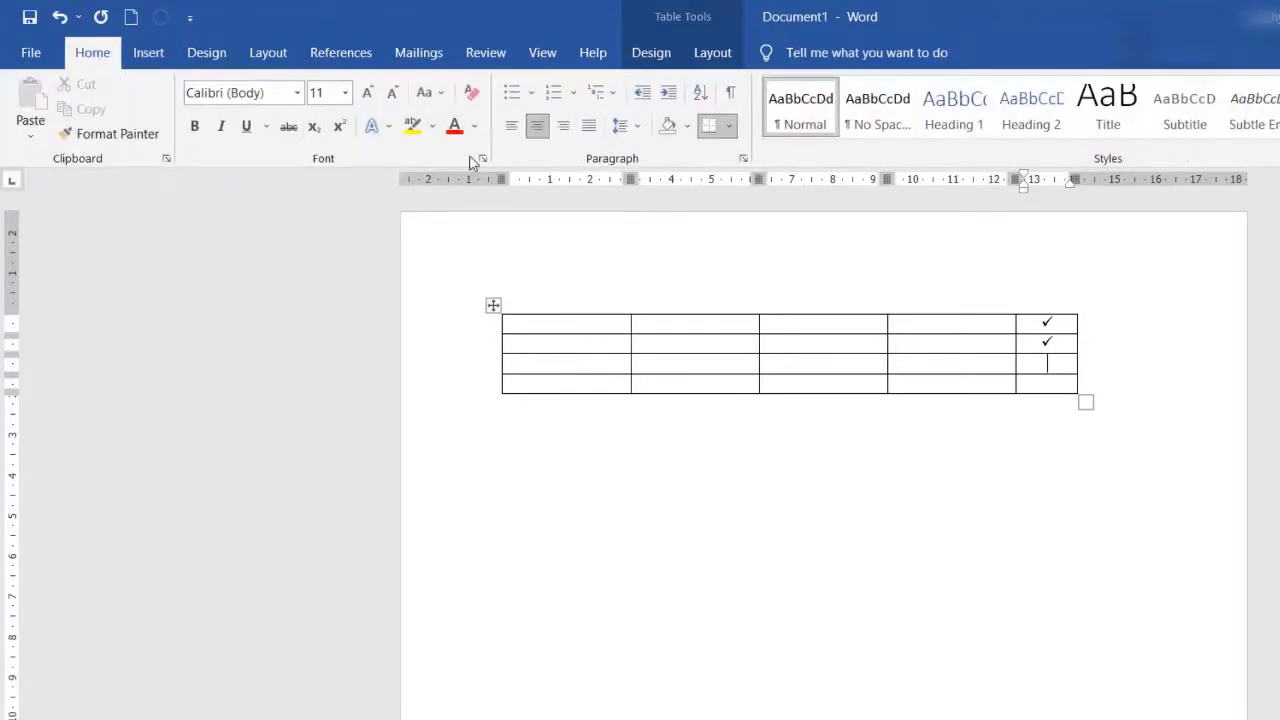
pyautogui.click(145, 60)
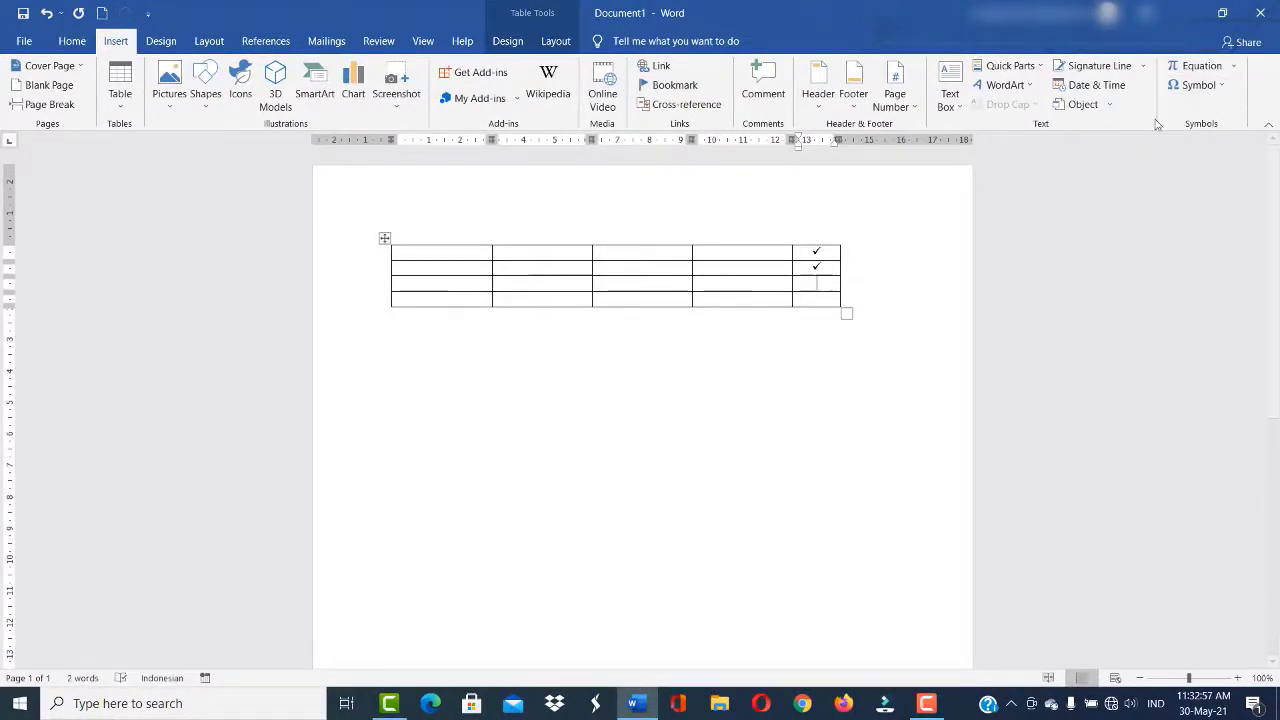
pyautogui.click(1194, 88)
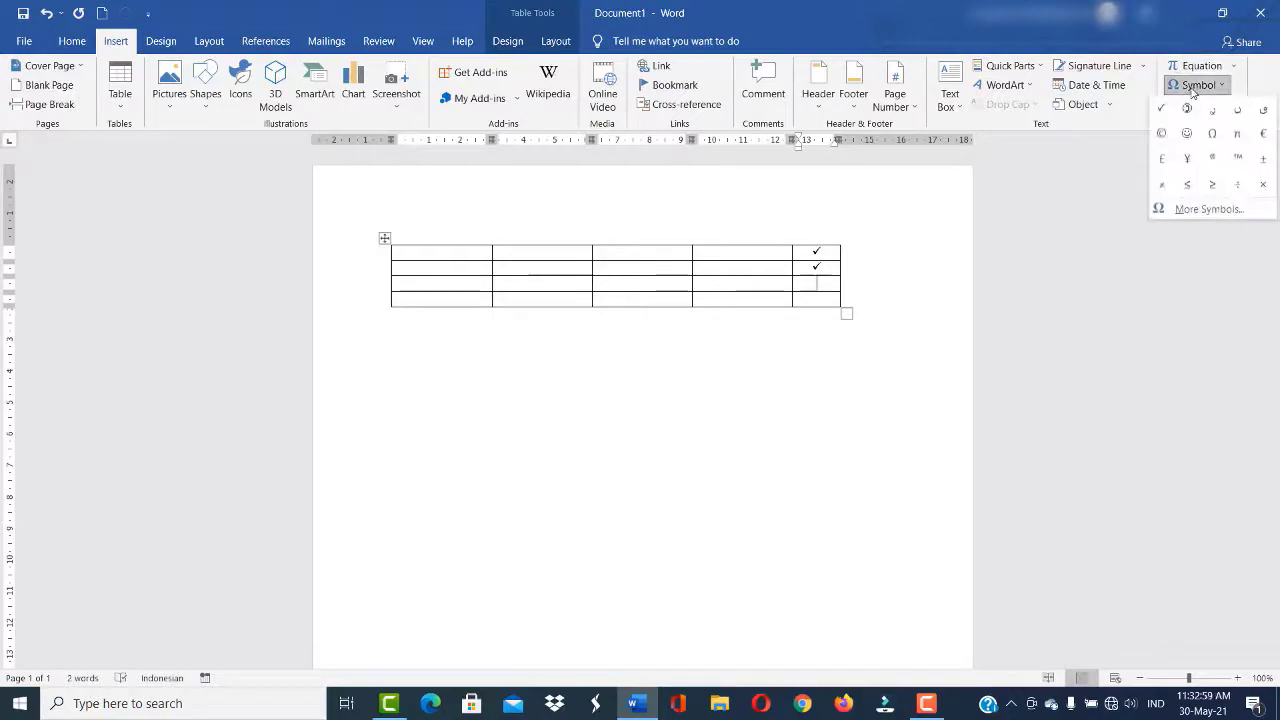
pyautogui.click(1216, 213)
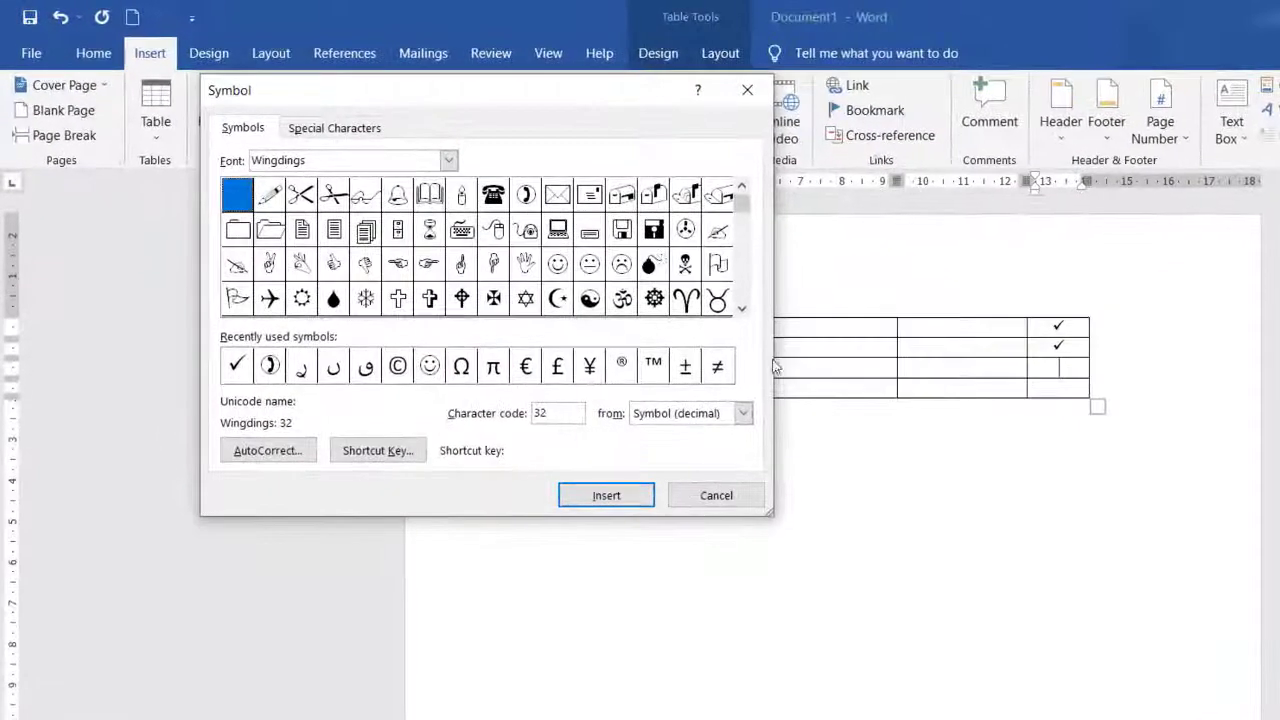
pyautogui.click(743, 302)
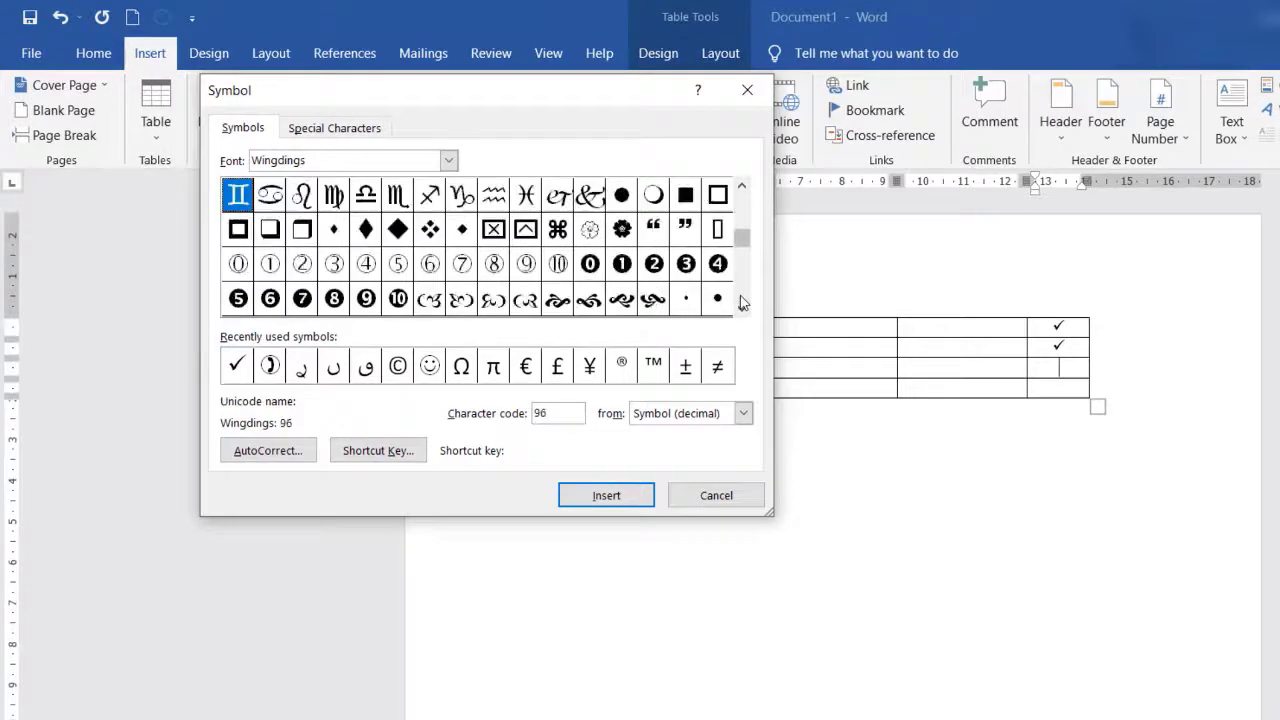
pyautogui.click(743, 302)
pyautogui.click(743, 302)
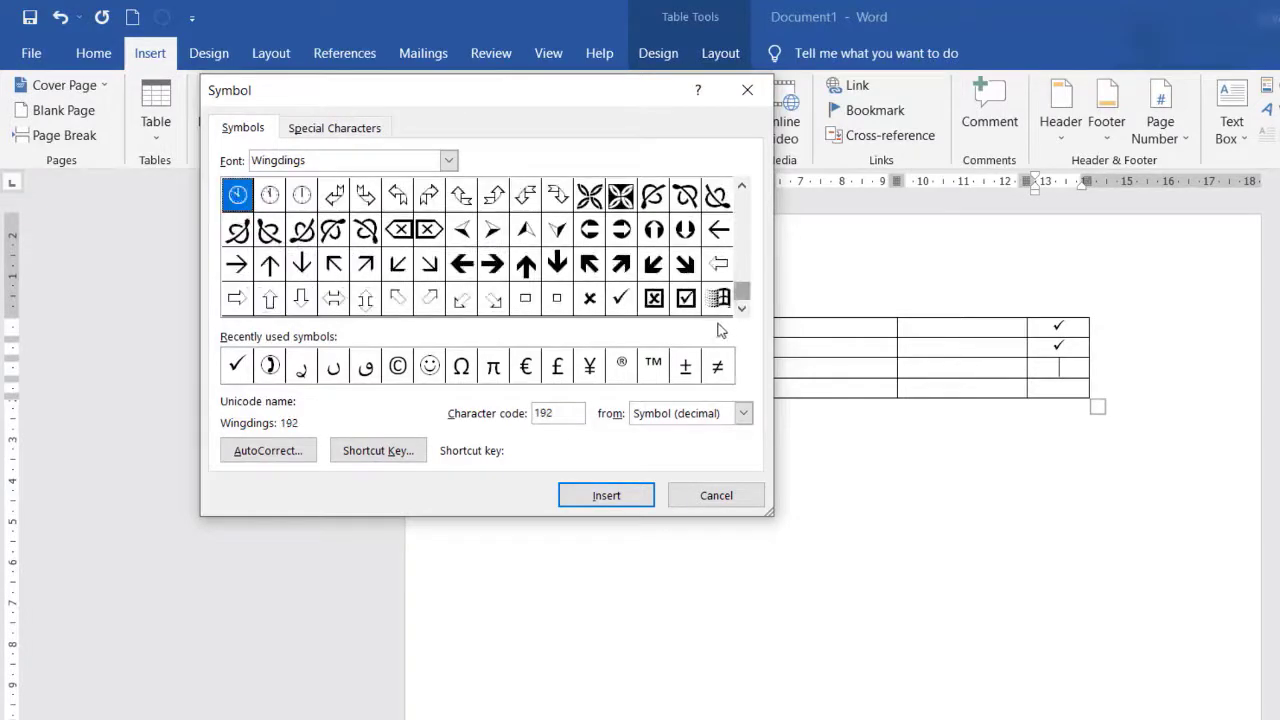
pyautogui.click(589, 298)
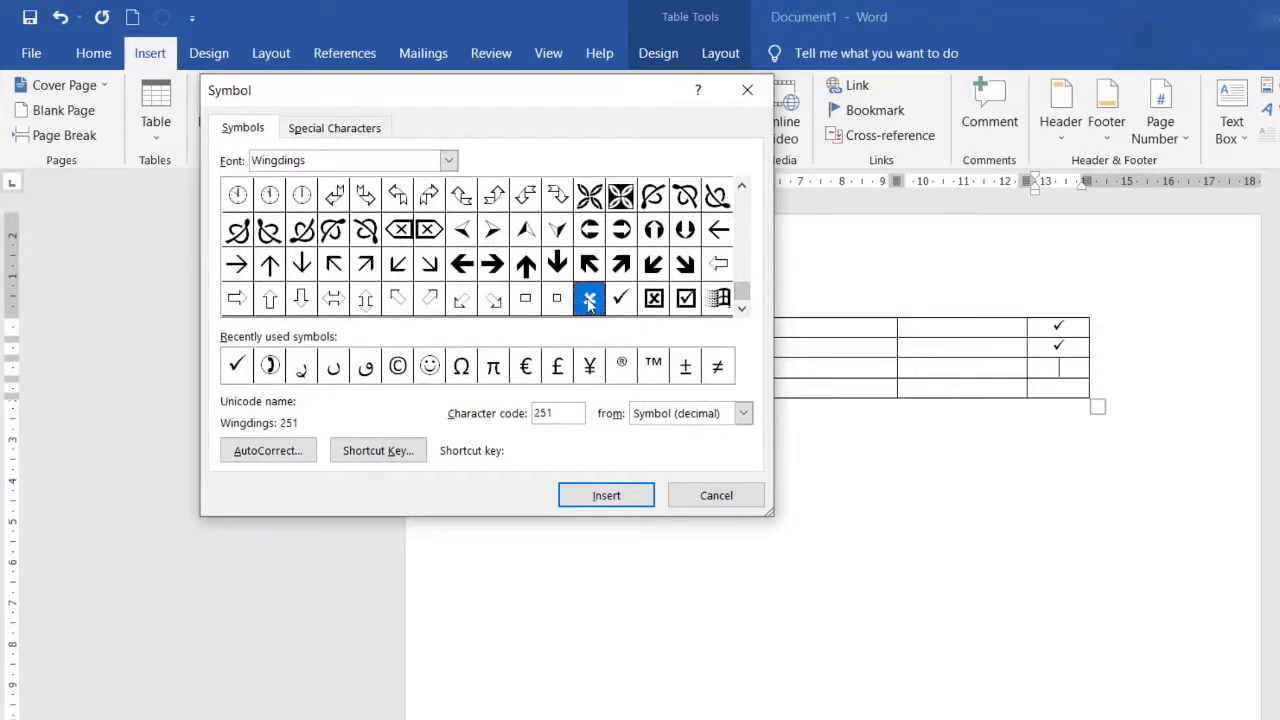
pyautogui.click(607, 494)
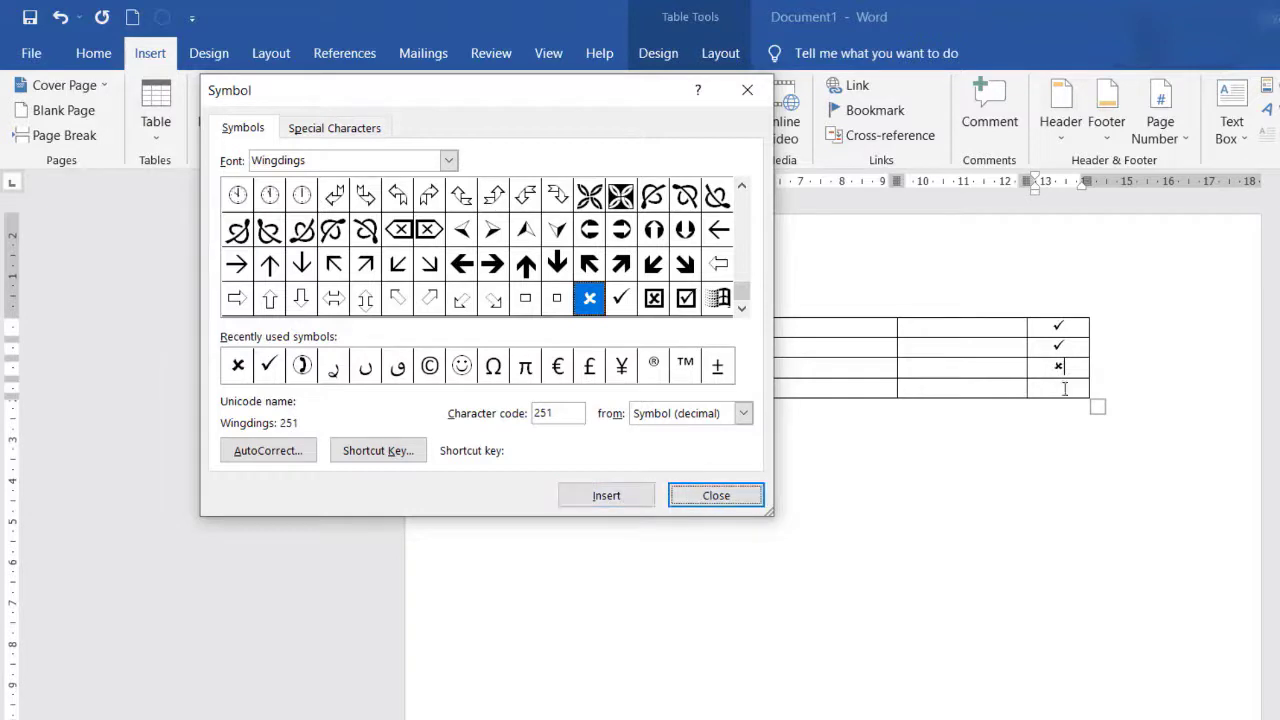
pyautogui.click(716, 496)
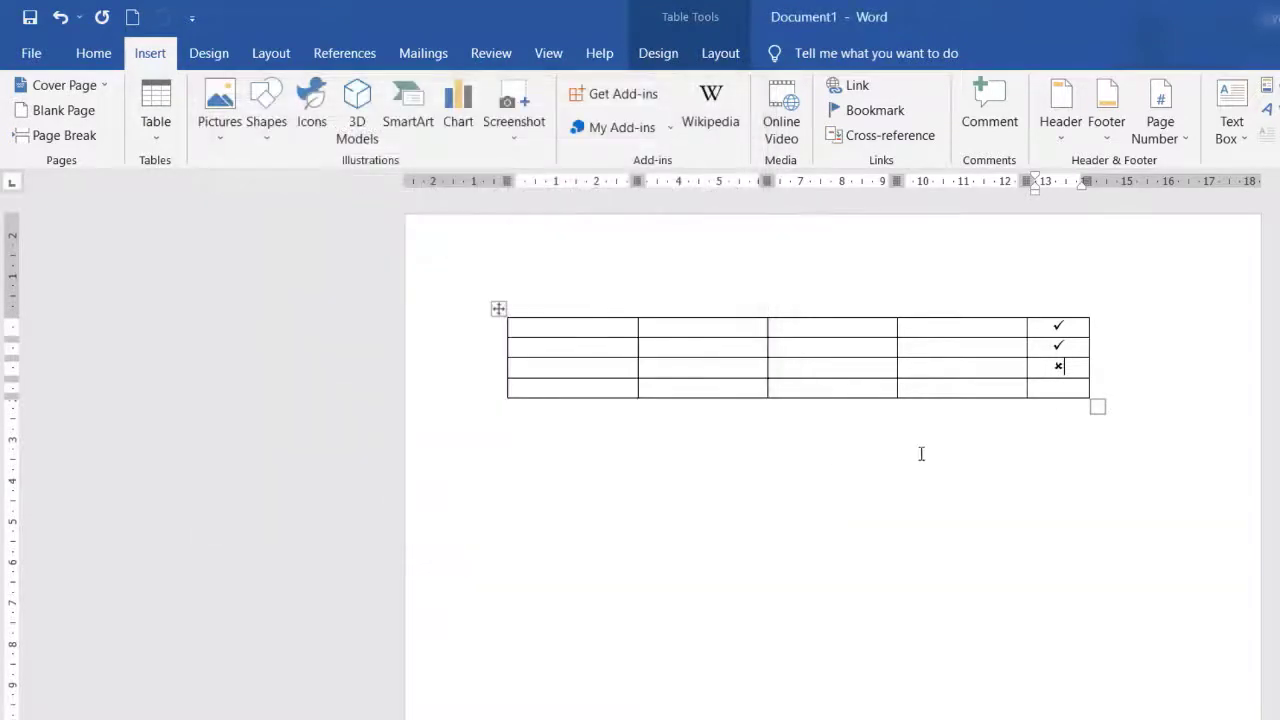
# Step: Insert the boxed check mark symbol (Wingdings 254) on a line below the table and close the symbol selection
pyautogui.click(1144, 433)
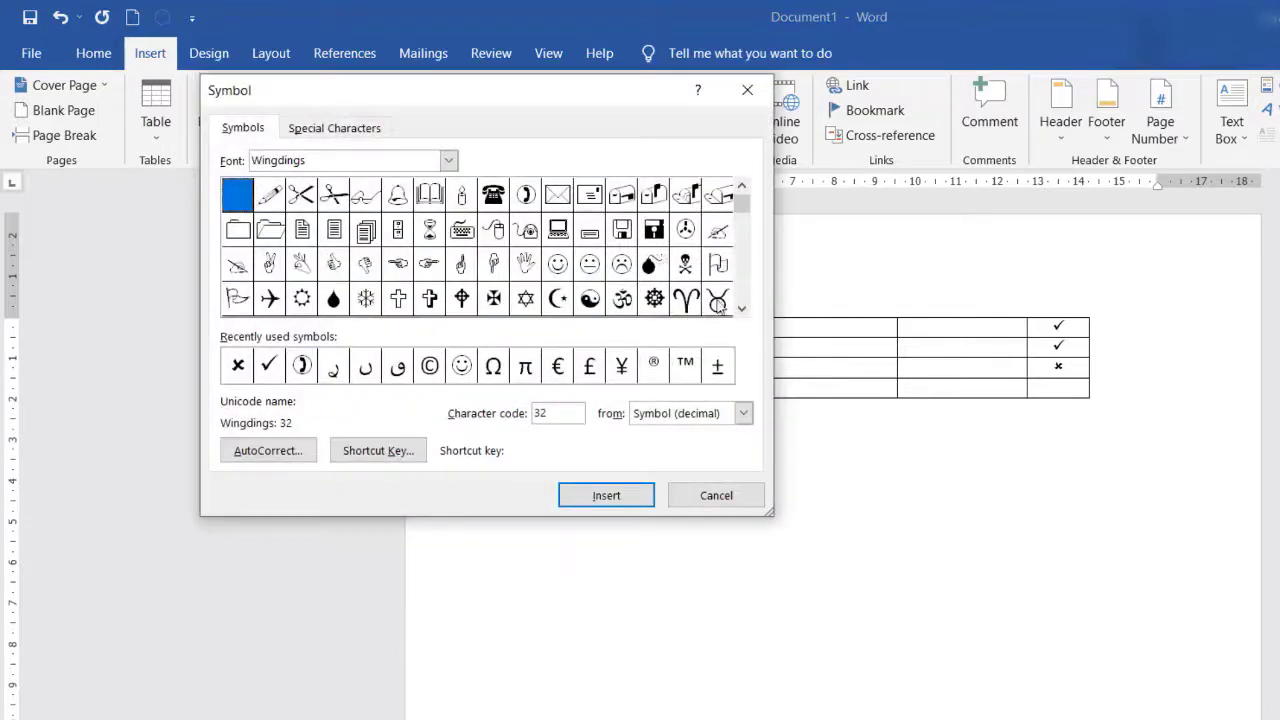
pyautogui.click(743, 299)
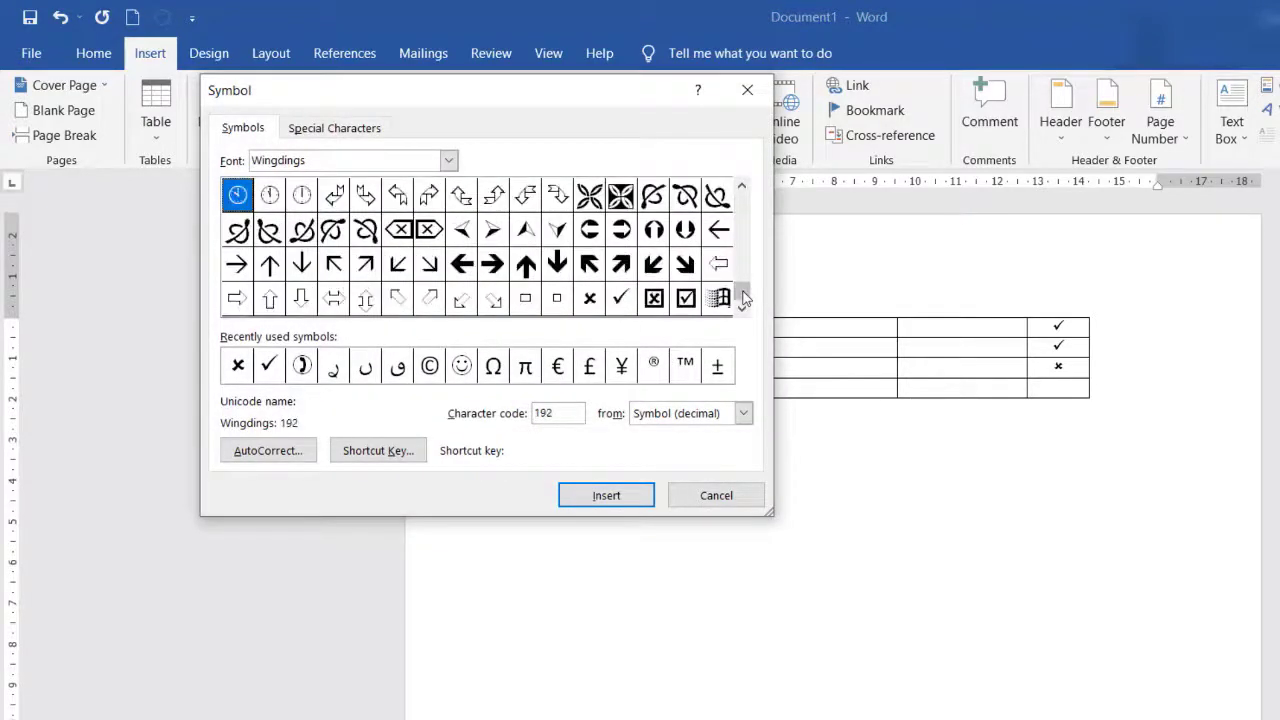
pyautogui.click(686, 300)
pyautogui.click(604, 494)
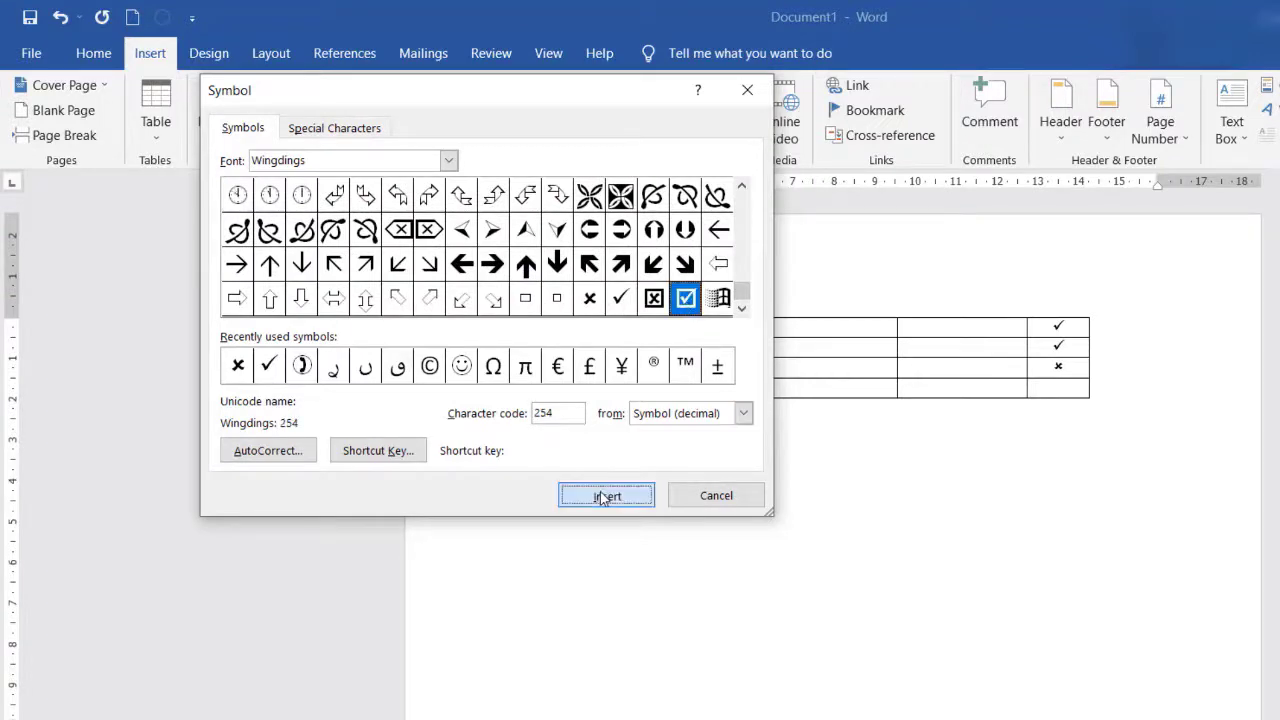
pyautogui.click(722, 493)
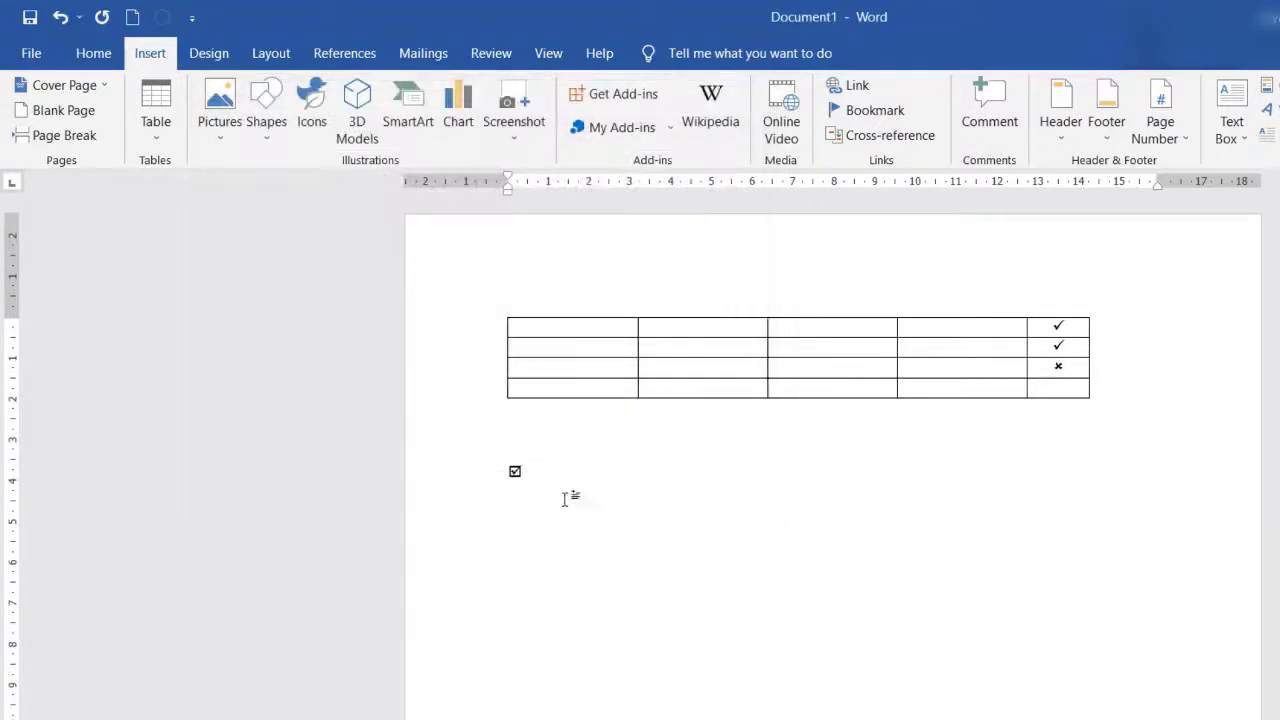
# Step: Set the font size of the boxed check mark below the table to 36 and deselect it
pyautogui.moveTo(502, 463); pyautogui.dragTo(535, 471)
pyautogui.click(541, 468)
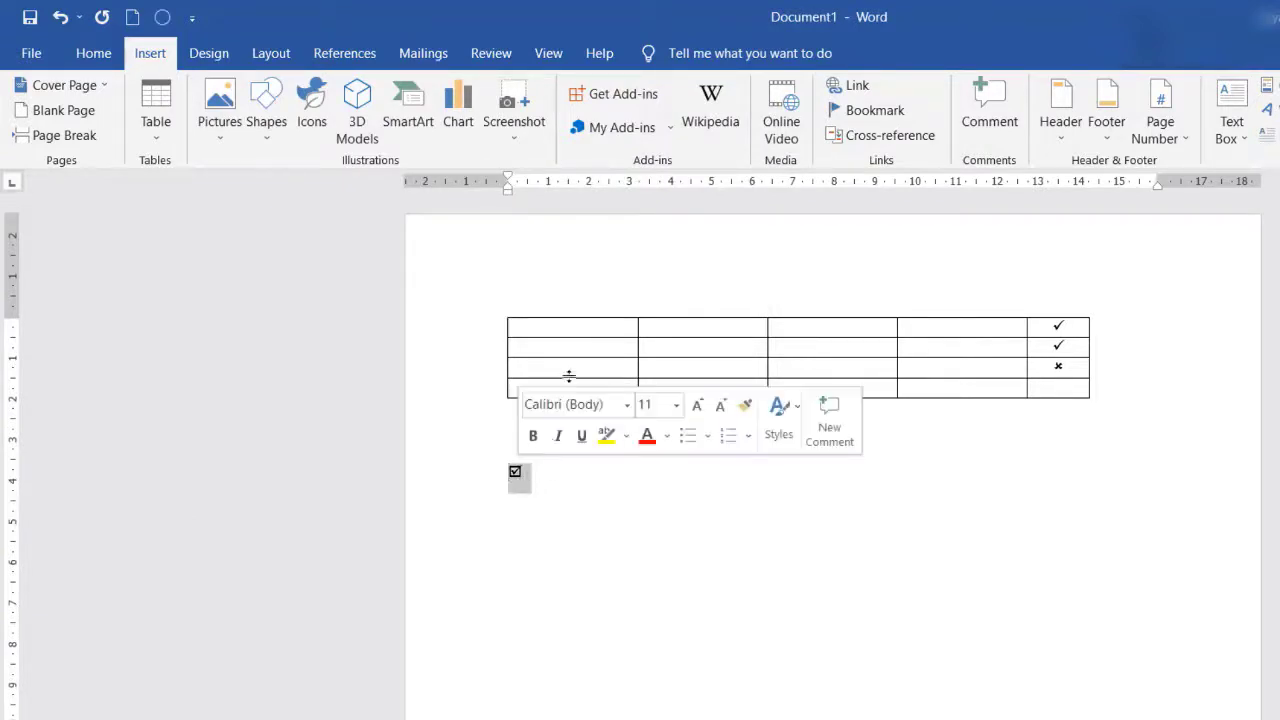
pyautogui.click(93, 55)
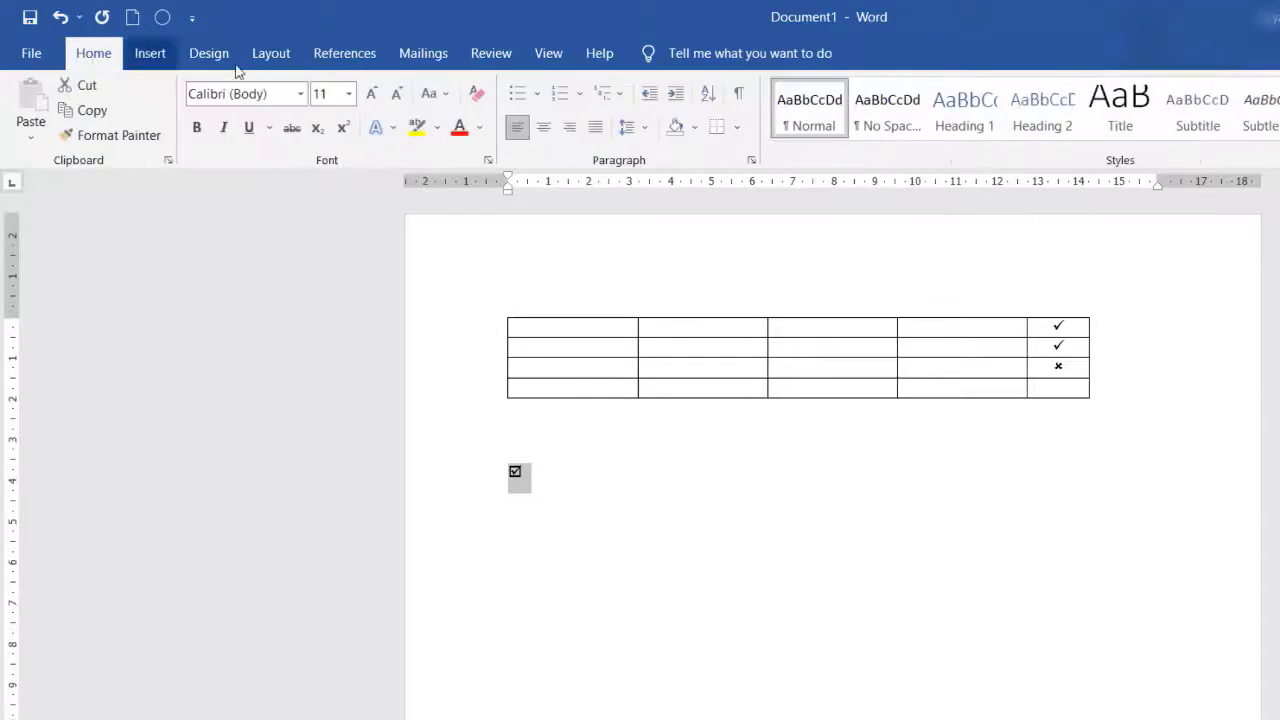
pyautogui.click(349, 94)
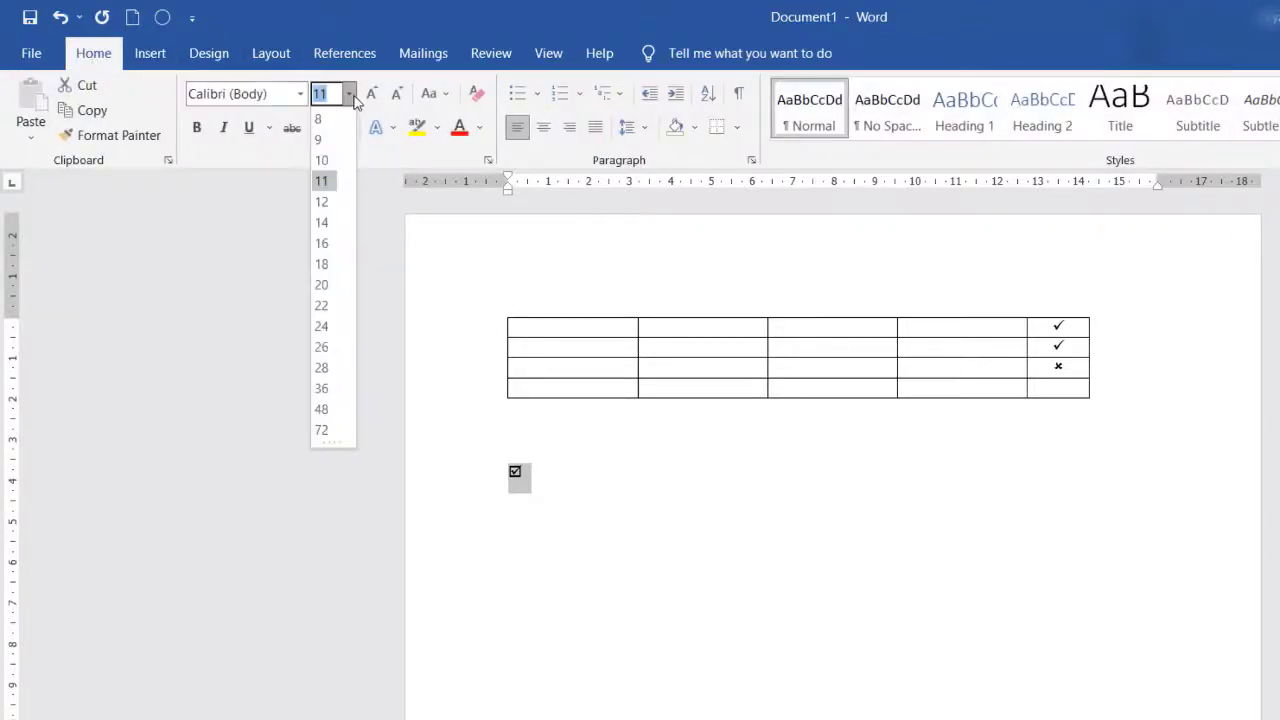
pyautogui.click(321, 388)
pyautogui.click(646, 490)
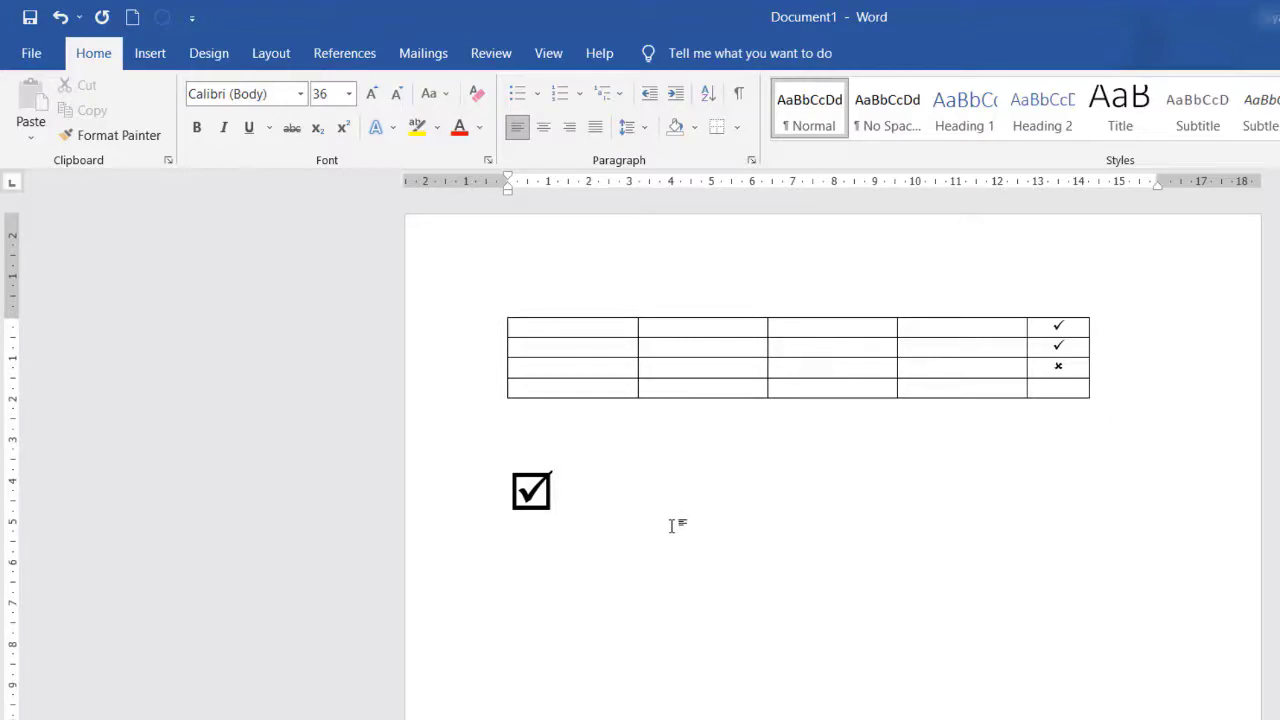
# Step: Add blank line space between the table and the boxed check mark, leaving the text cursor above the symbol
pyautogui.press('Return')
pyautogui.click(578, 440)
pyautogui.press('Return')
pyautogui.press('Return')
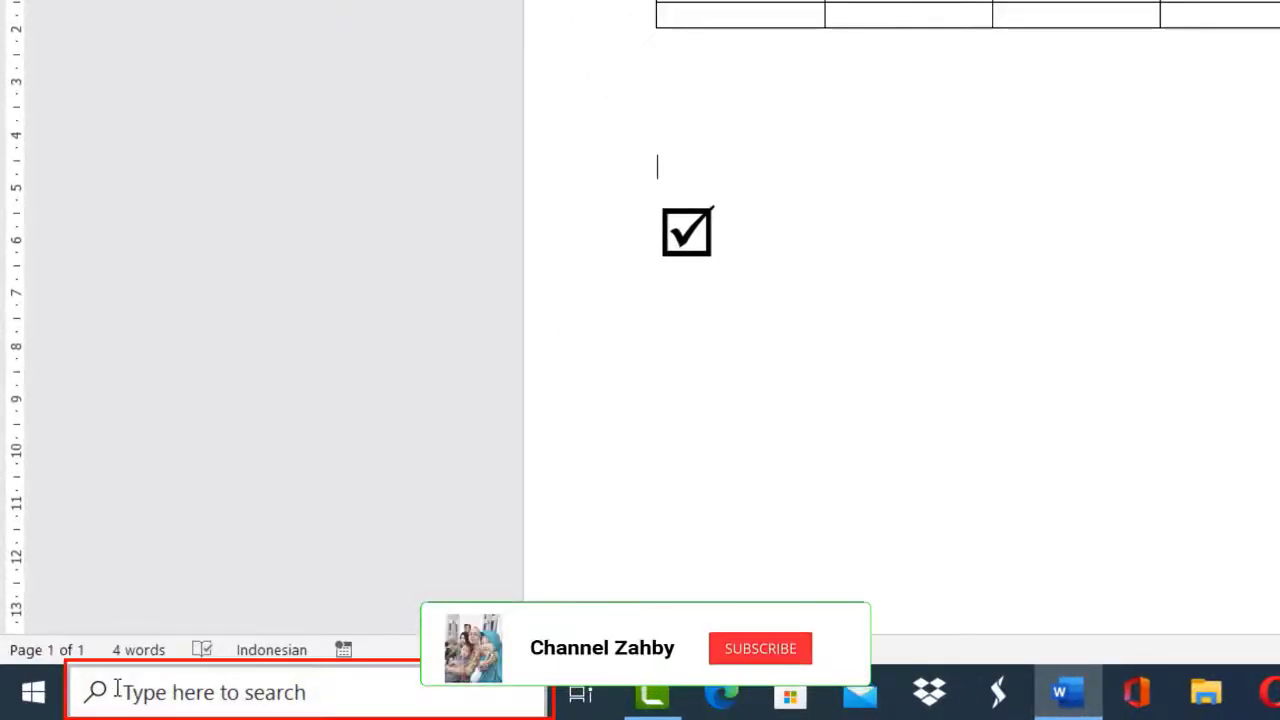
# Step: Search Windows for "character map" and open the Character Map app
pyautogui.click(107, 692)
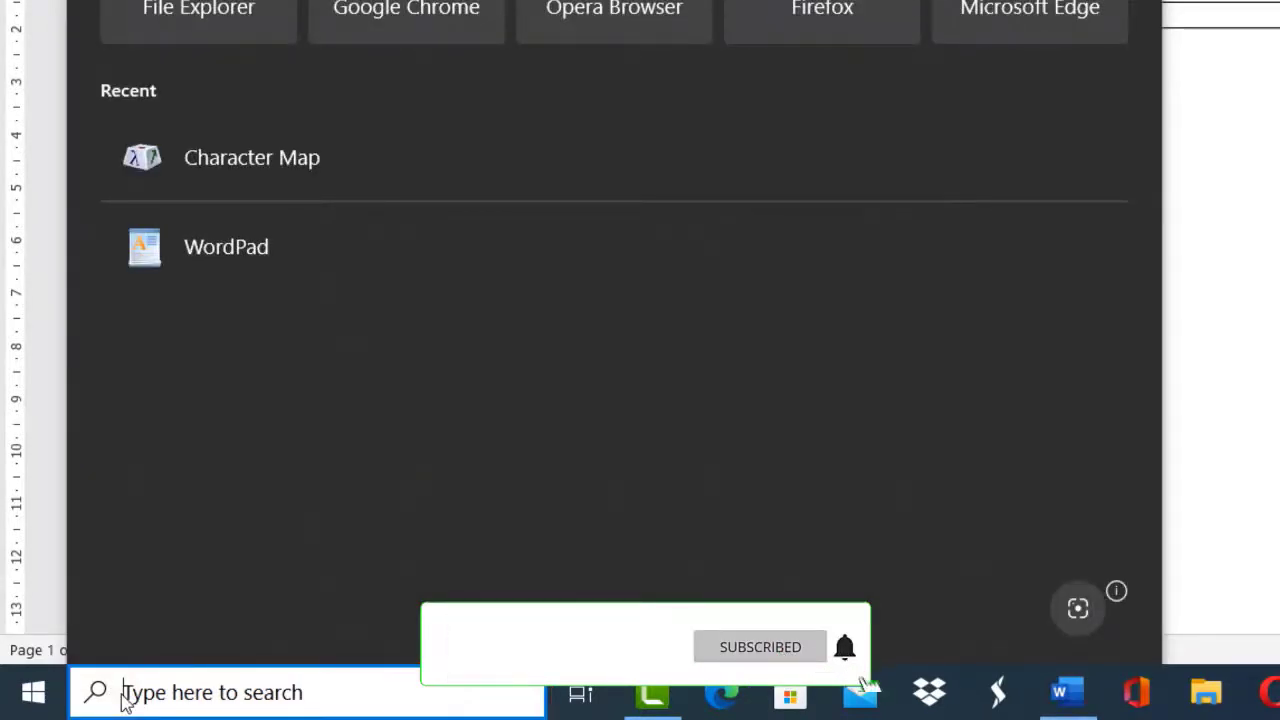
pyautogui.write('charact')
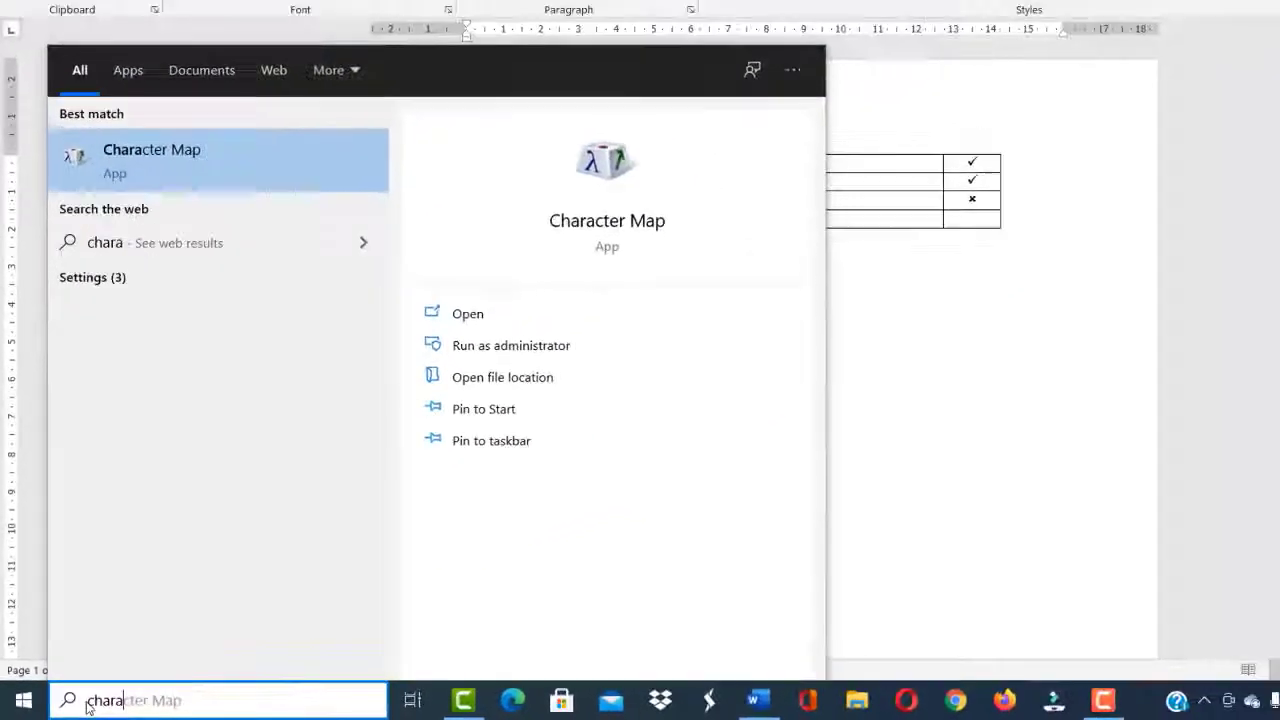
pyautogui.write('er ')
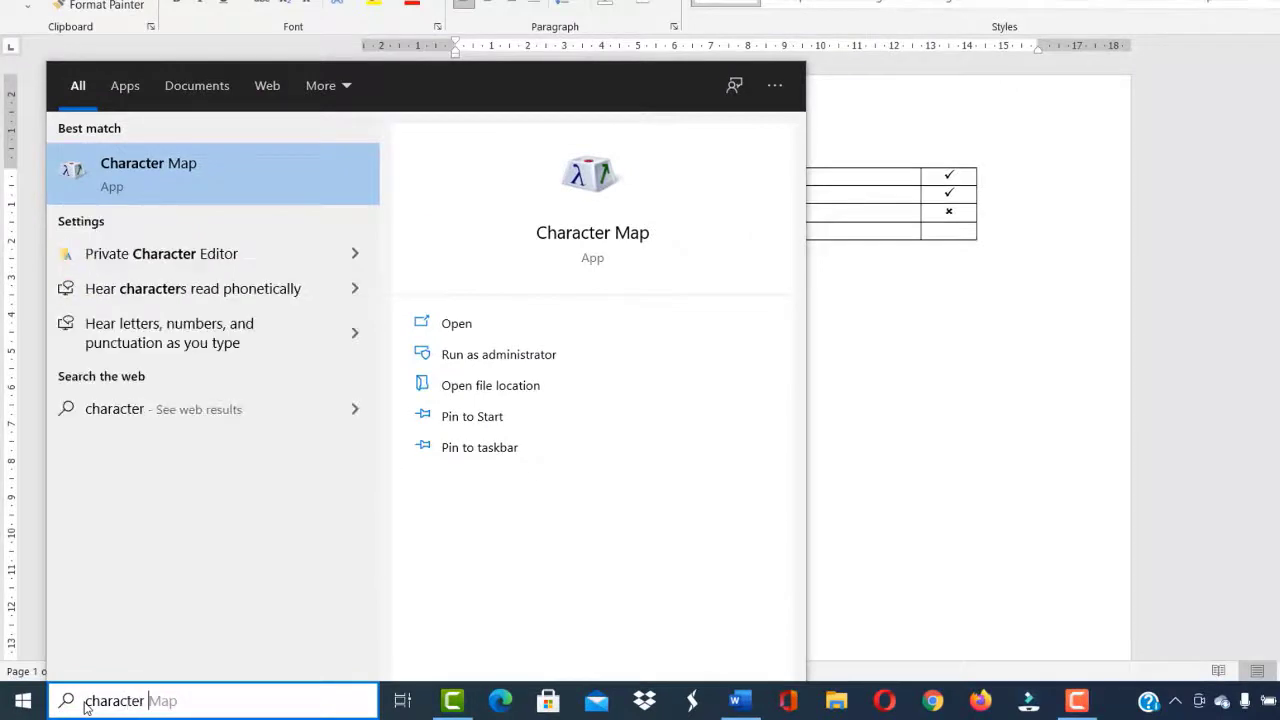
pyautogui.write('map')
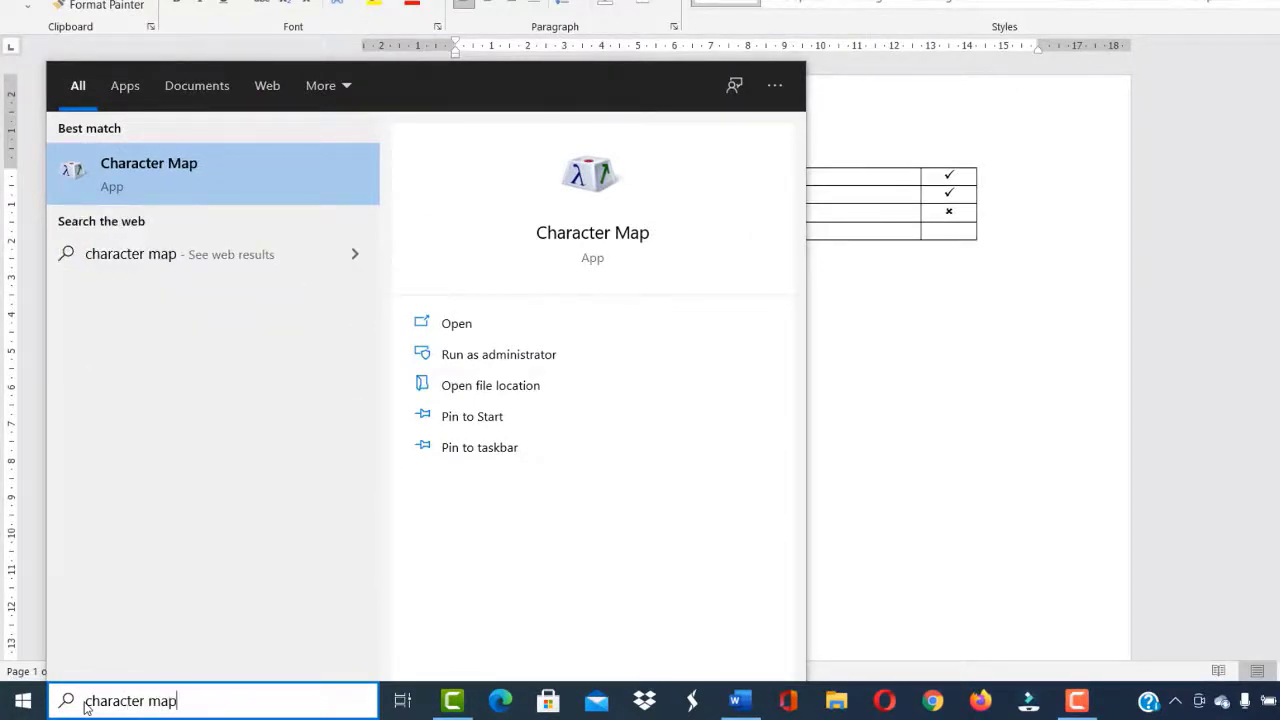
pyautogui.press('Return')
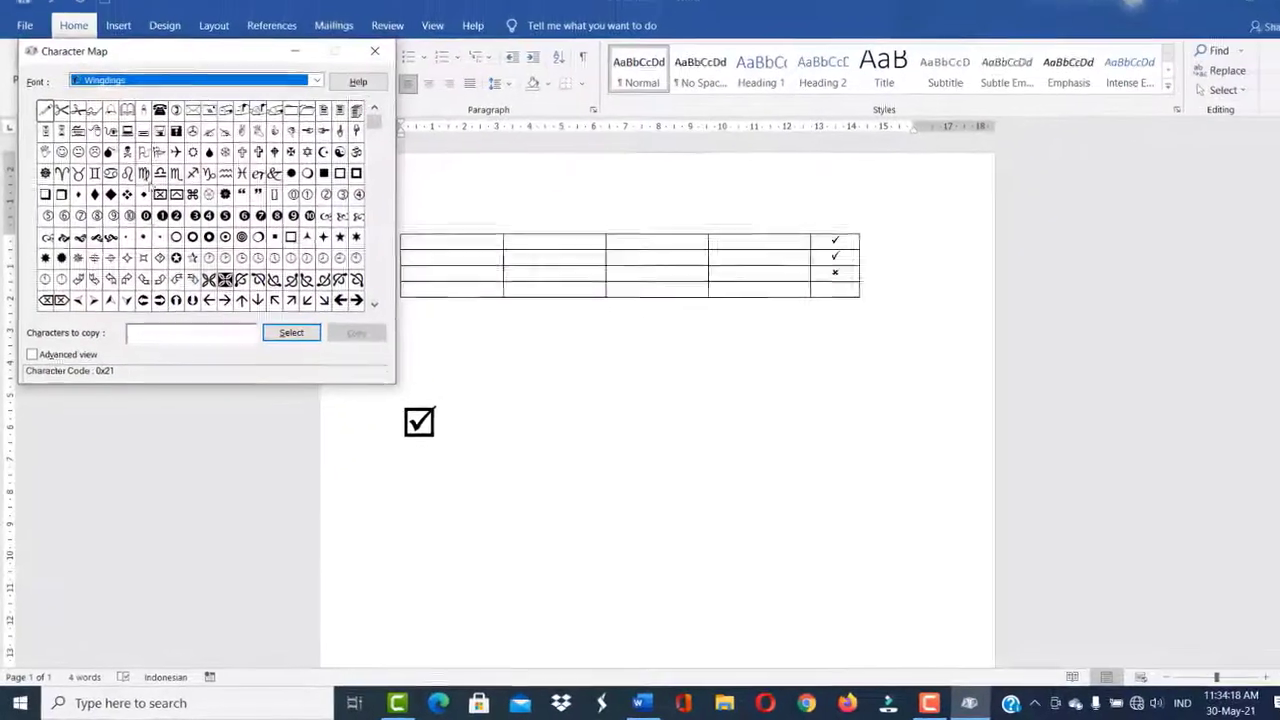
# Step: Copy the plain check mark of the Wingdings font (character code 0xFC) from Character Map and close the app
pyautogui.moveTo(165, 88); pyautogui.dragTo(213, 97)
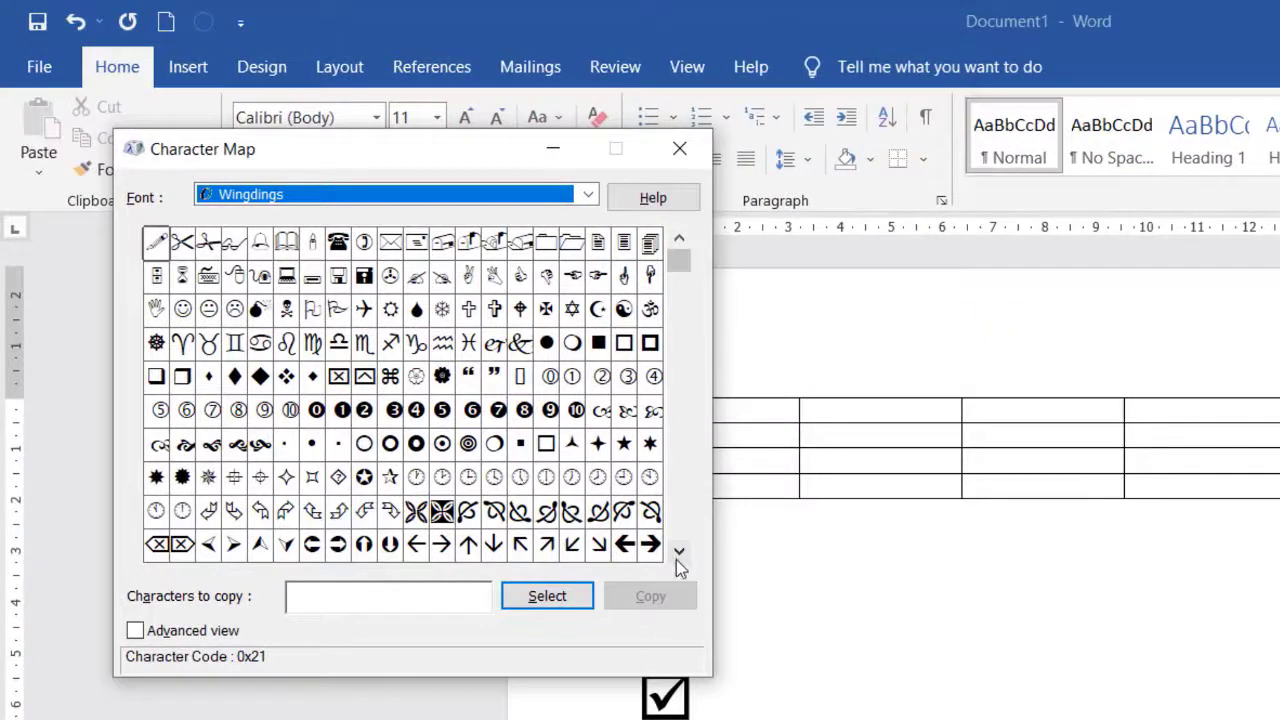
pyautogui.click(679, 553)
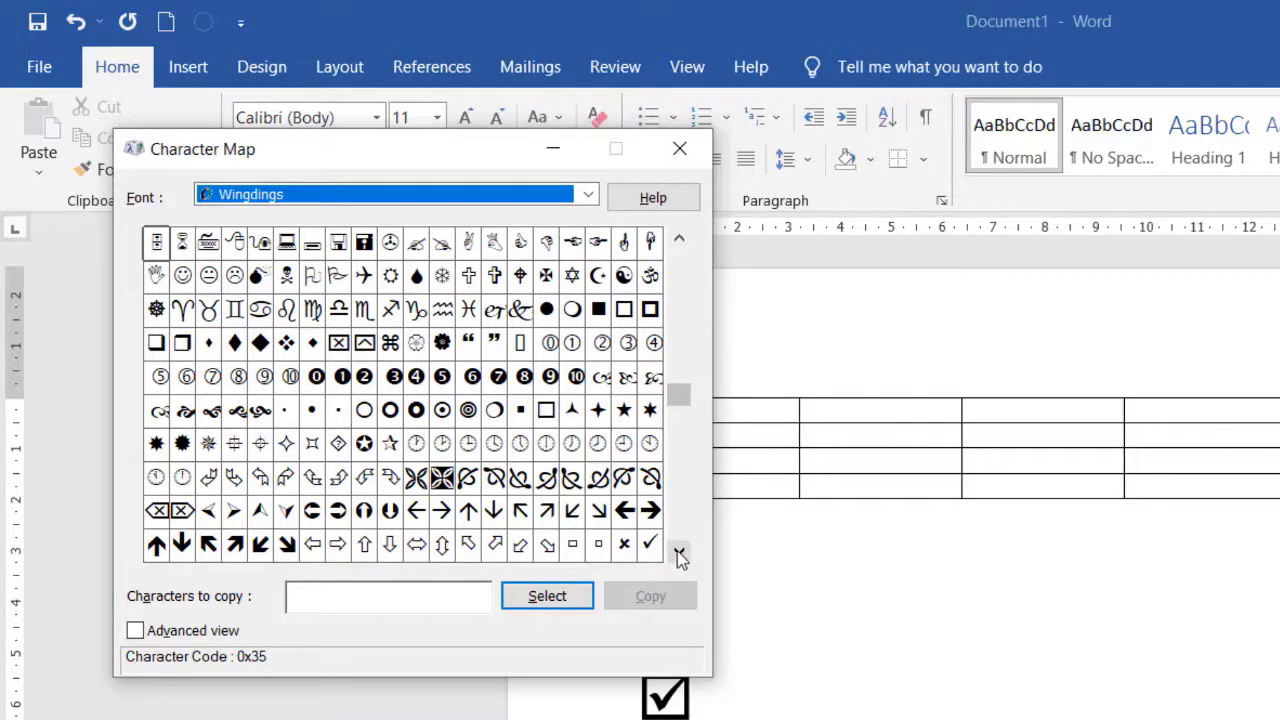
pyautogui.moveTo(683, 408); pyautogui.dragTo(684, 426)
pyautogui.click(679, 550)
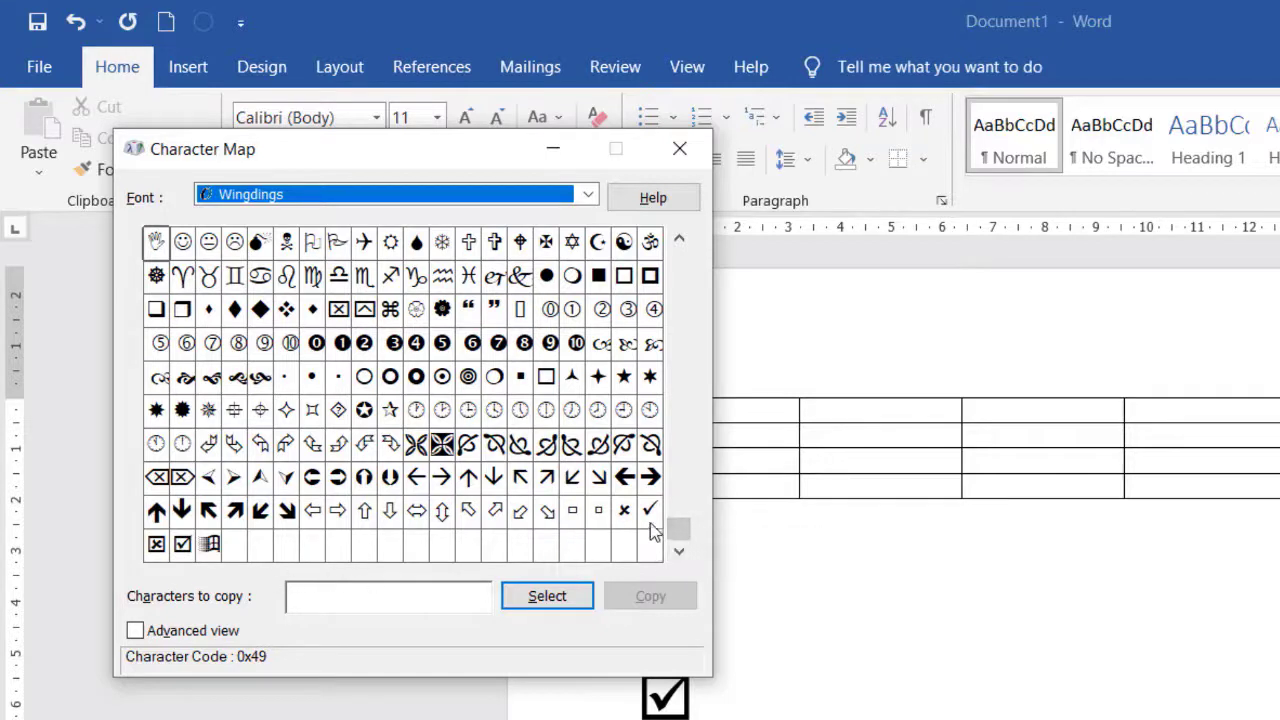
pyautogui.click(651, 512)
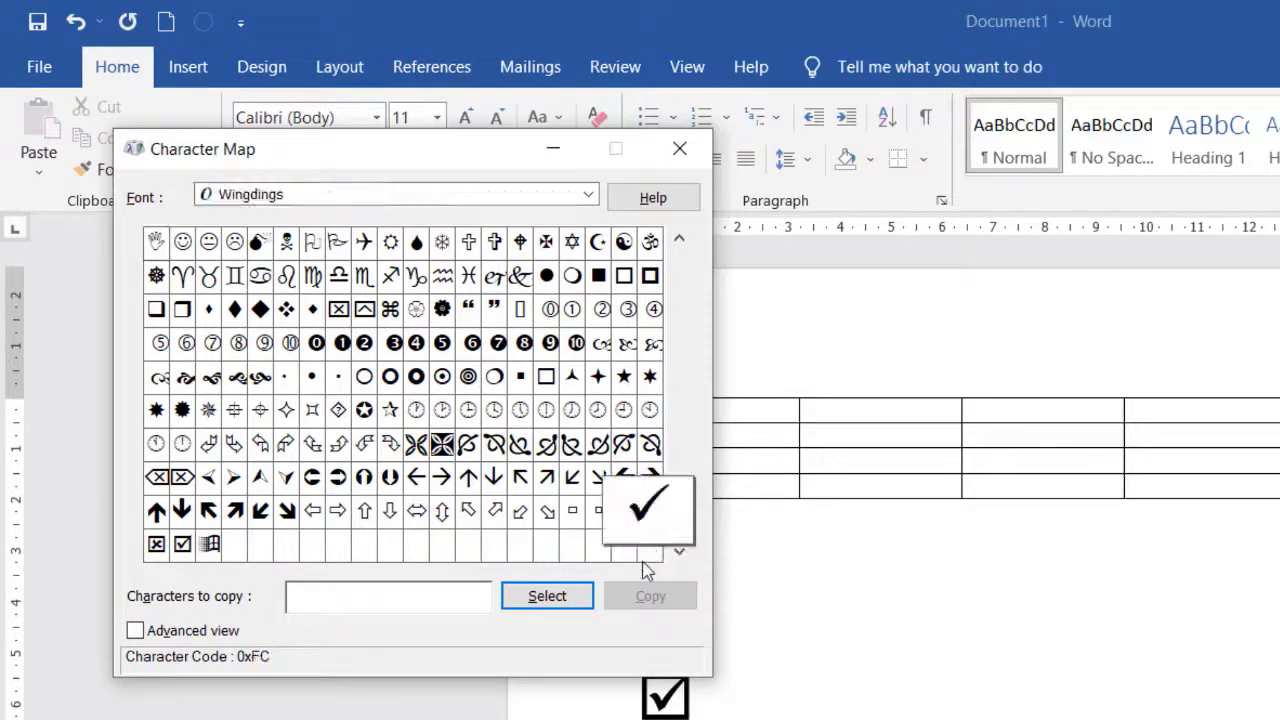
pyautogui.click(545, 603)
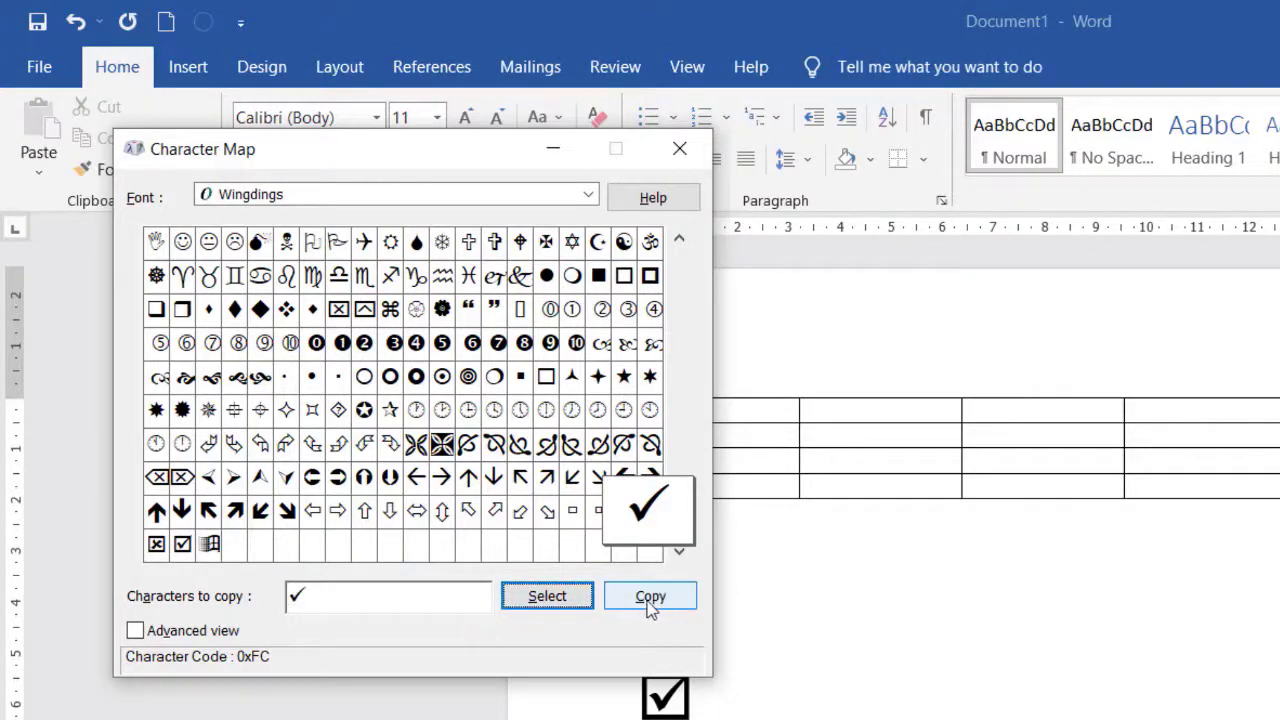
pyautogui.click(652, 598)
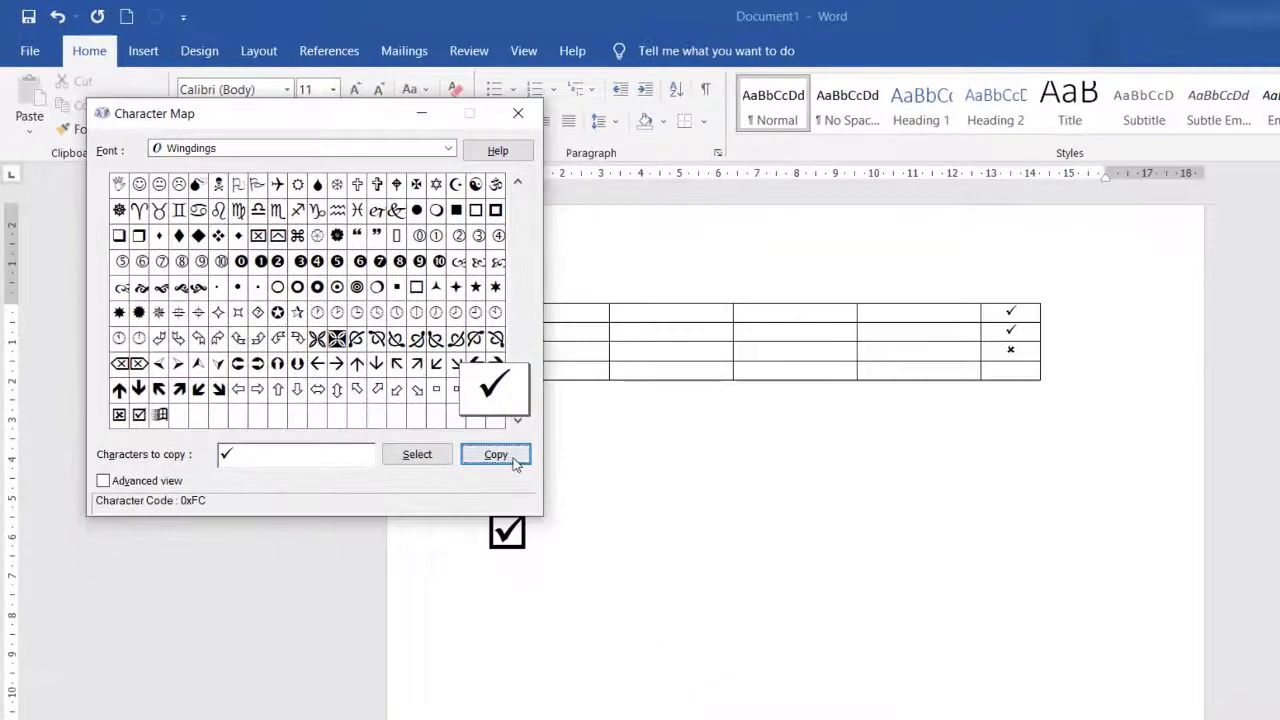
pyautogui.click(518, 113)
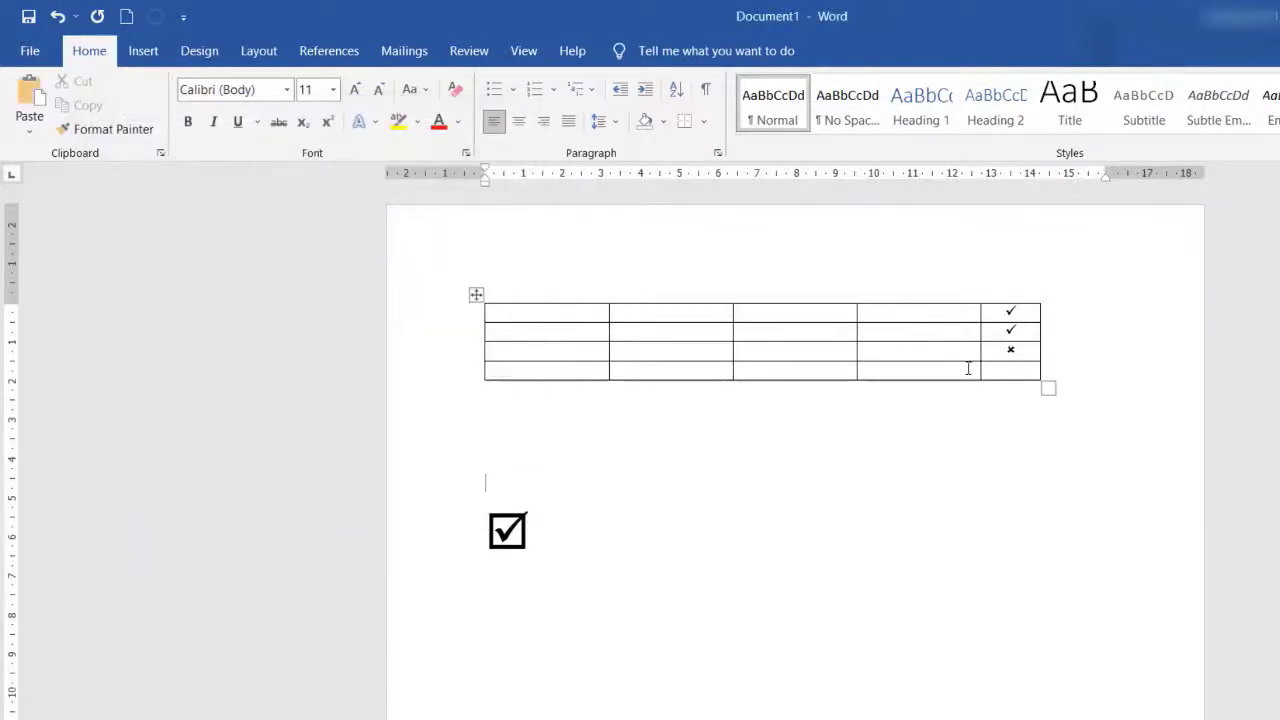
# Step: Centre the text in the fourth-row cell of the table's last column
pyautogui.click(1017, 368)
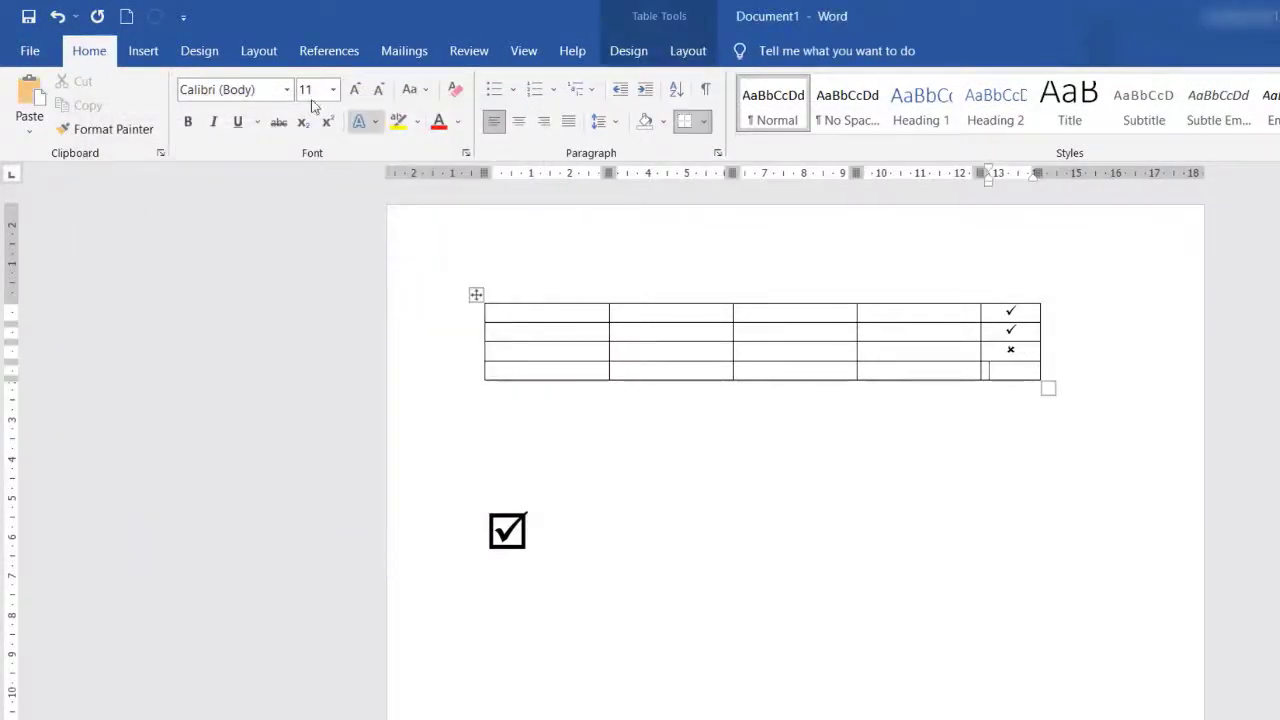
pyautogui.click(145, 62)
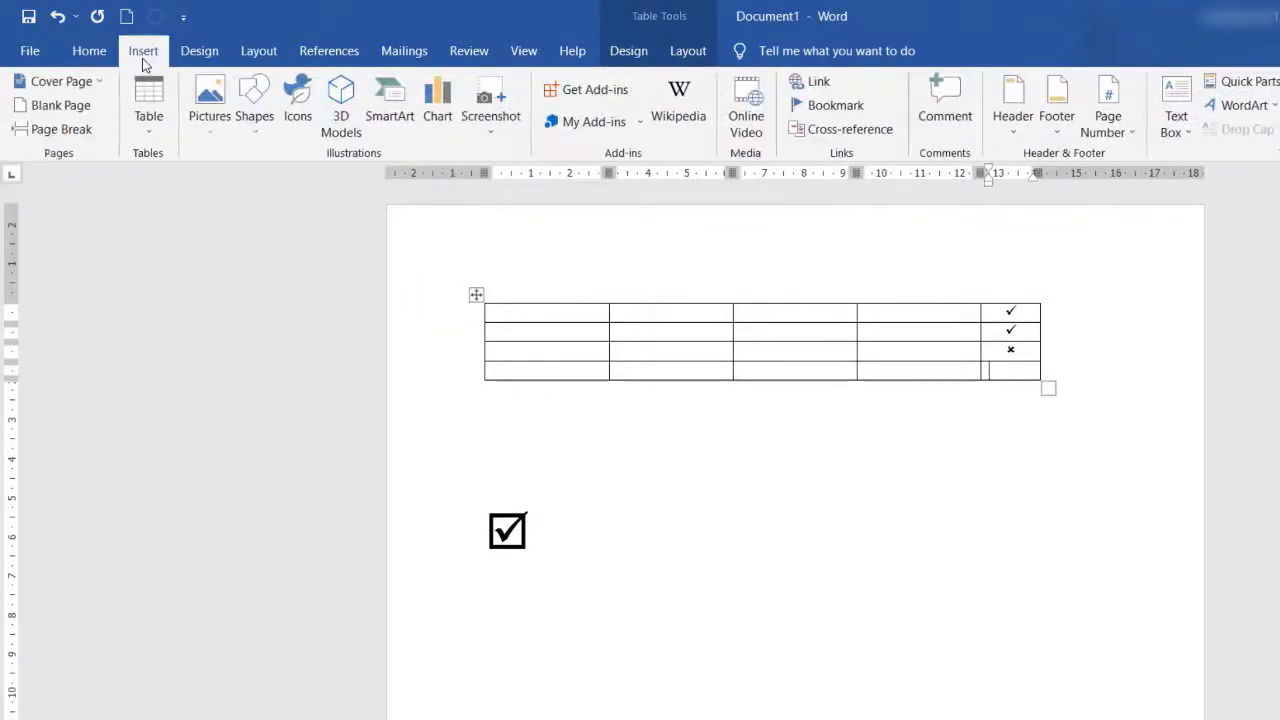
pyautogui.click(92, 55)
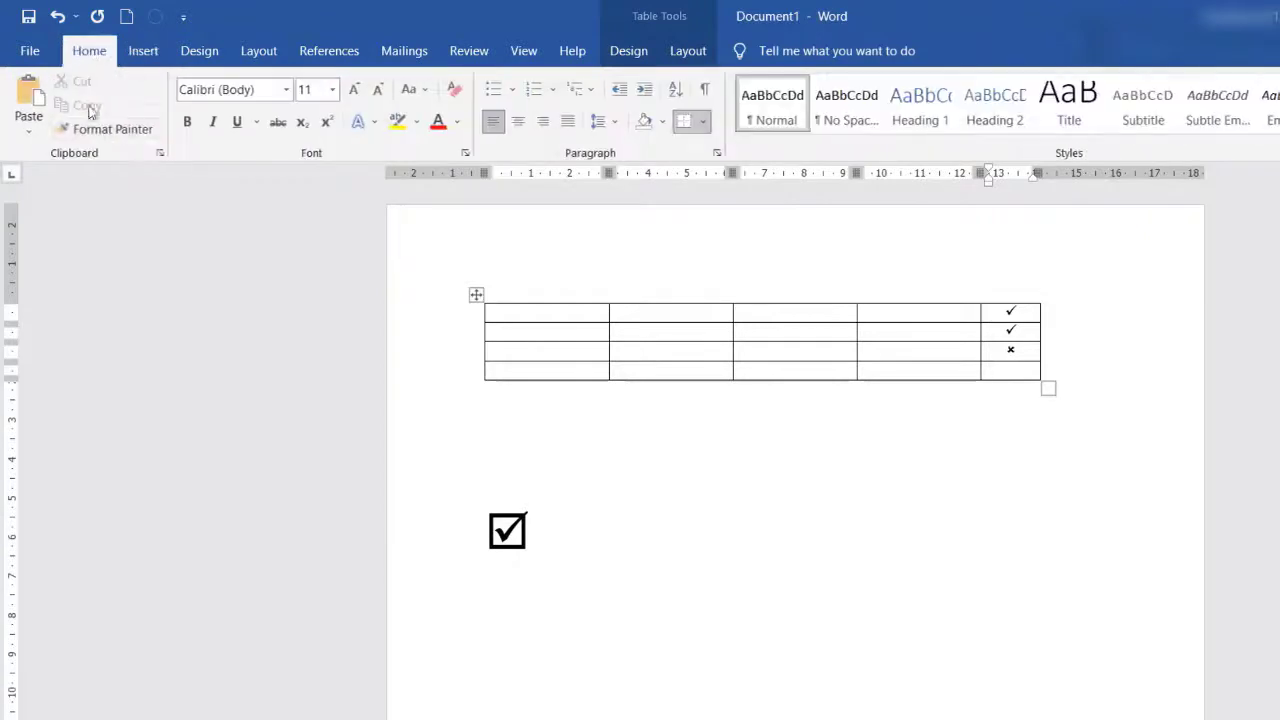
pyautogui.click(544, 122)
pyautogui.click(518, 121)
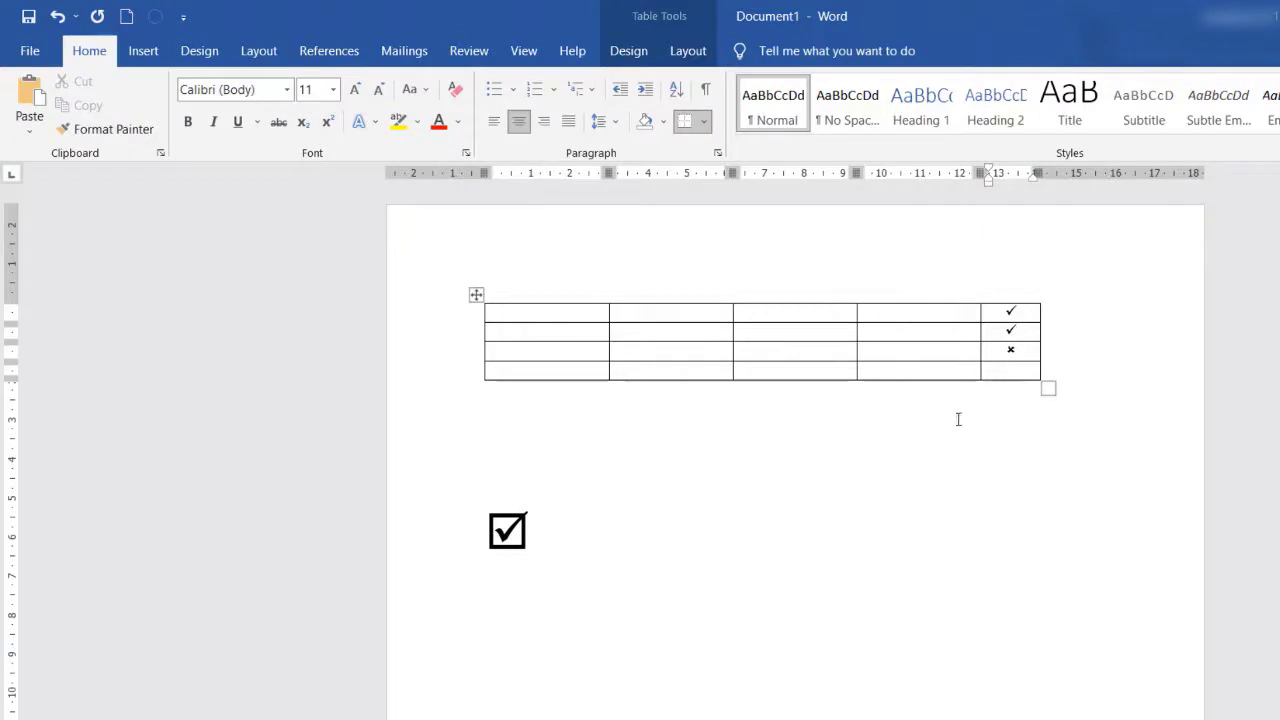
# Step: Paste the copied check mark with source formatting into the last column's fourth-row cell, remove the extra blank line, and centre it
pyautogui.rightClick(1010, 371)
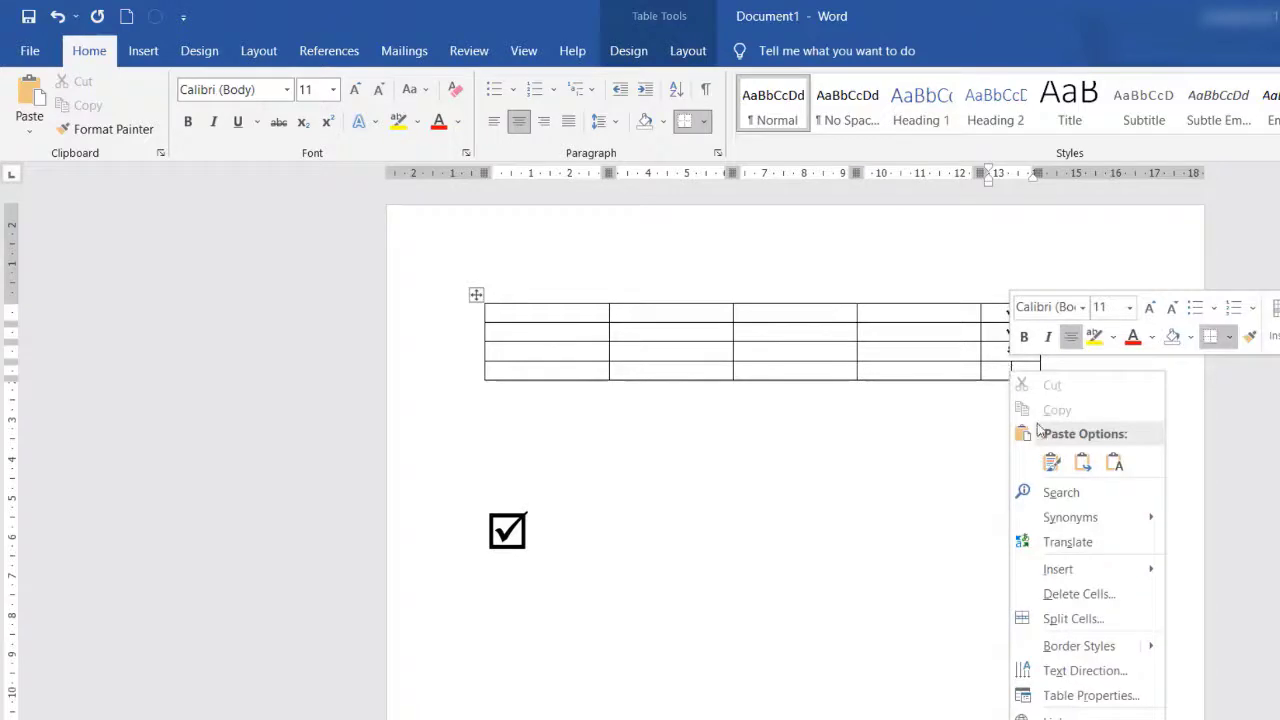
pyautogui.click(1052, 463)
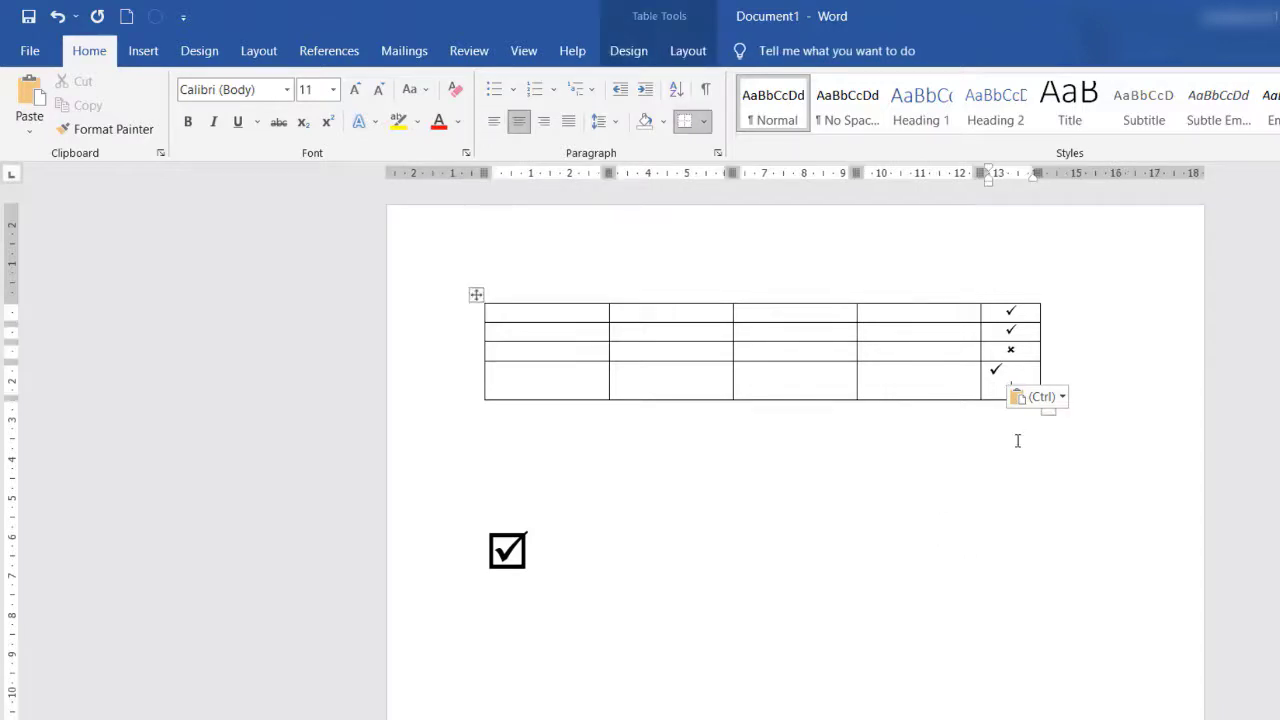
pyautogui.press('BackSpace')
pyautogui.press('BackSpace')
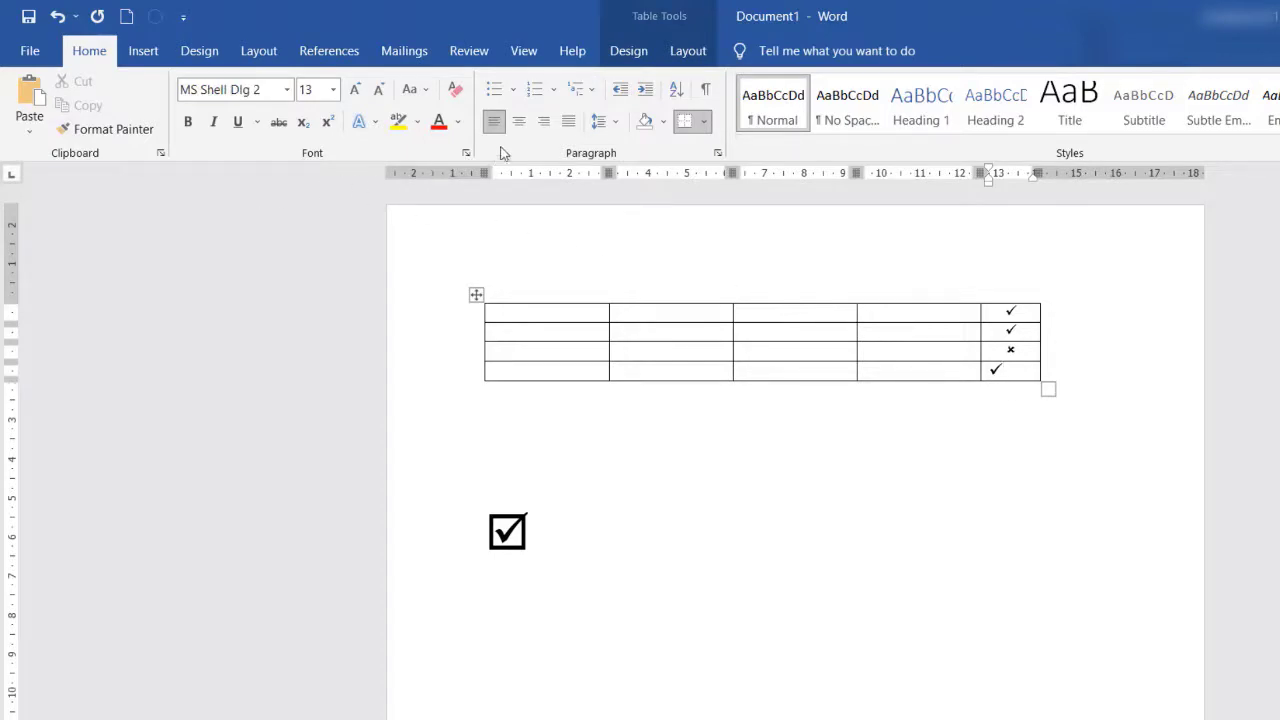
pyautogui.click(520, 122)
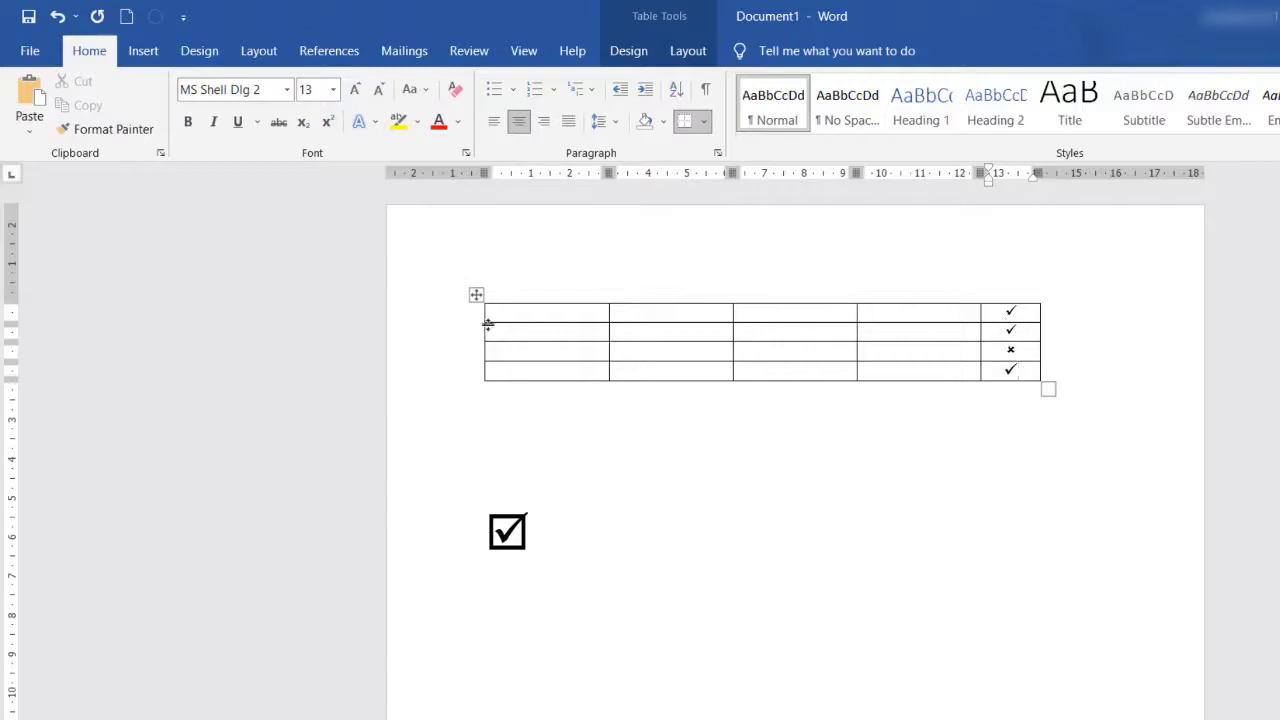
# Step: Copy the table's first row, including its check mark, and paste two duplicates of it directly below
pyautogui.click(435, 320)
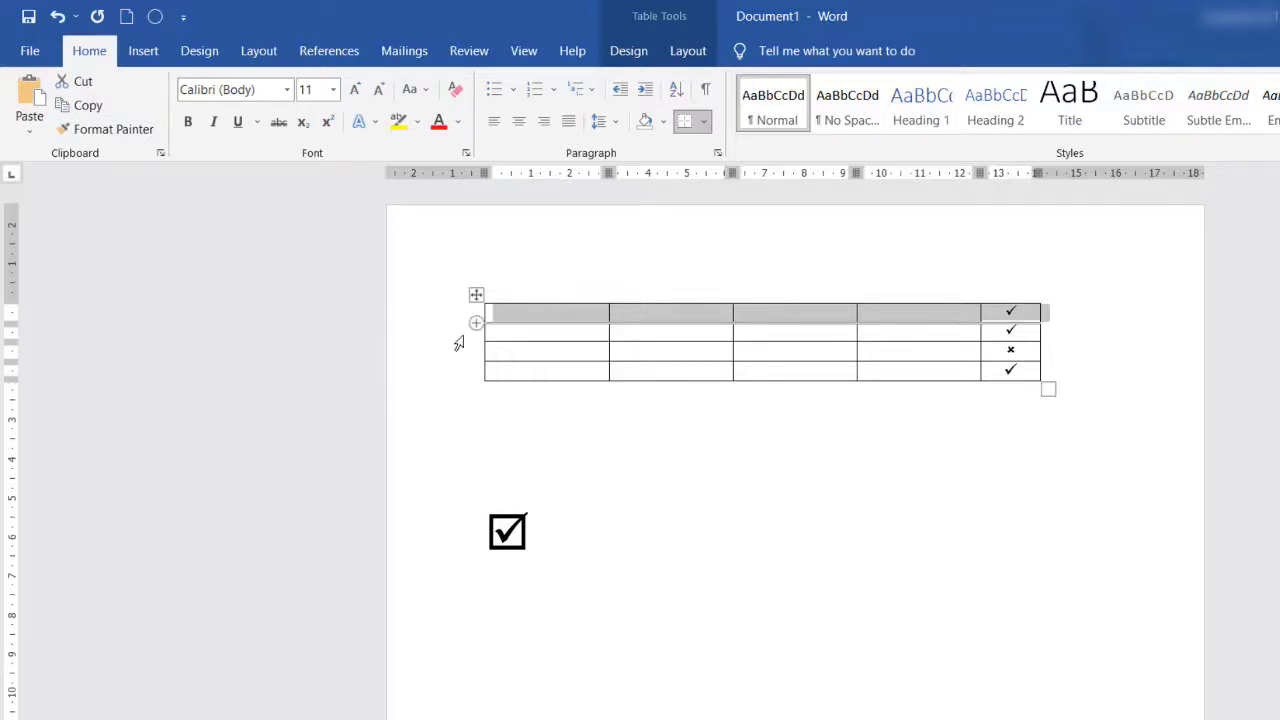
pyautogui.click(13, 110)
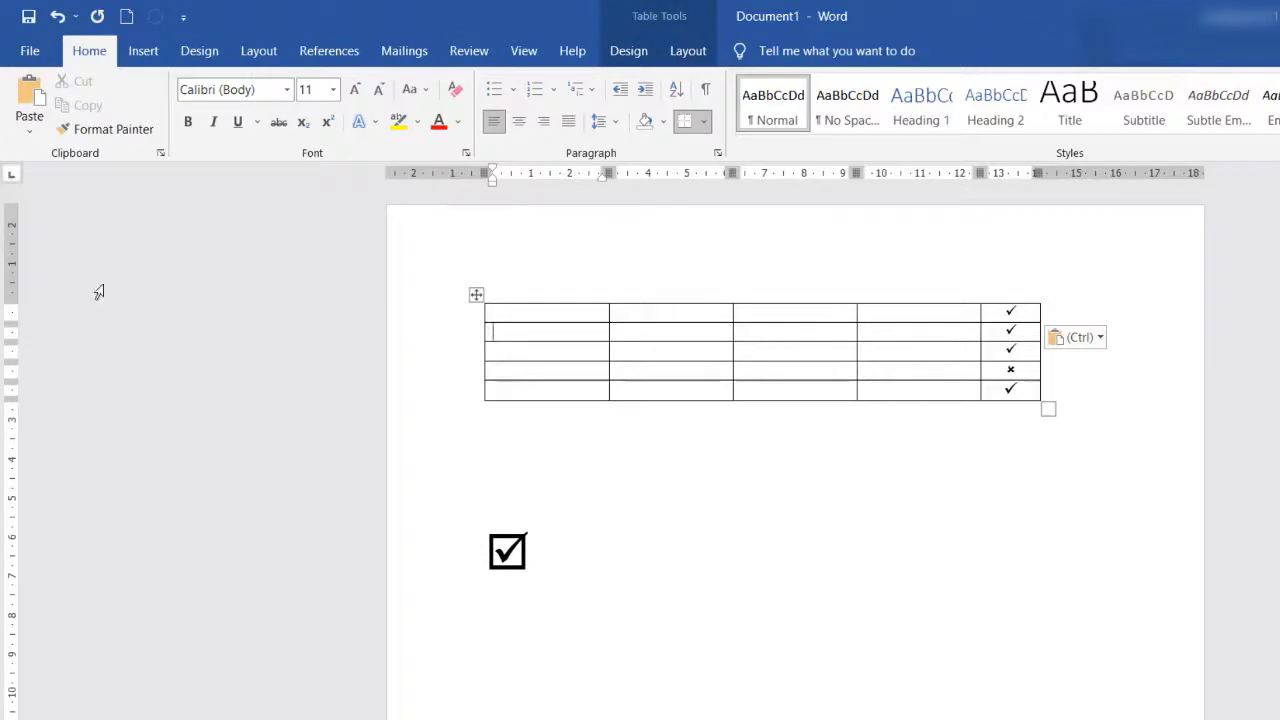
pyautogui.click(451, 334)
pyautogui.click(30, 103)
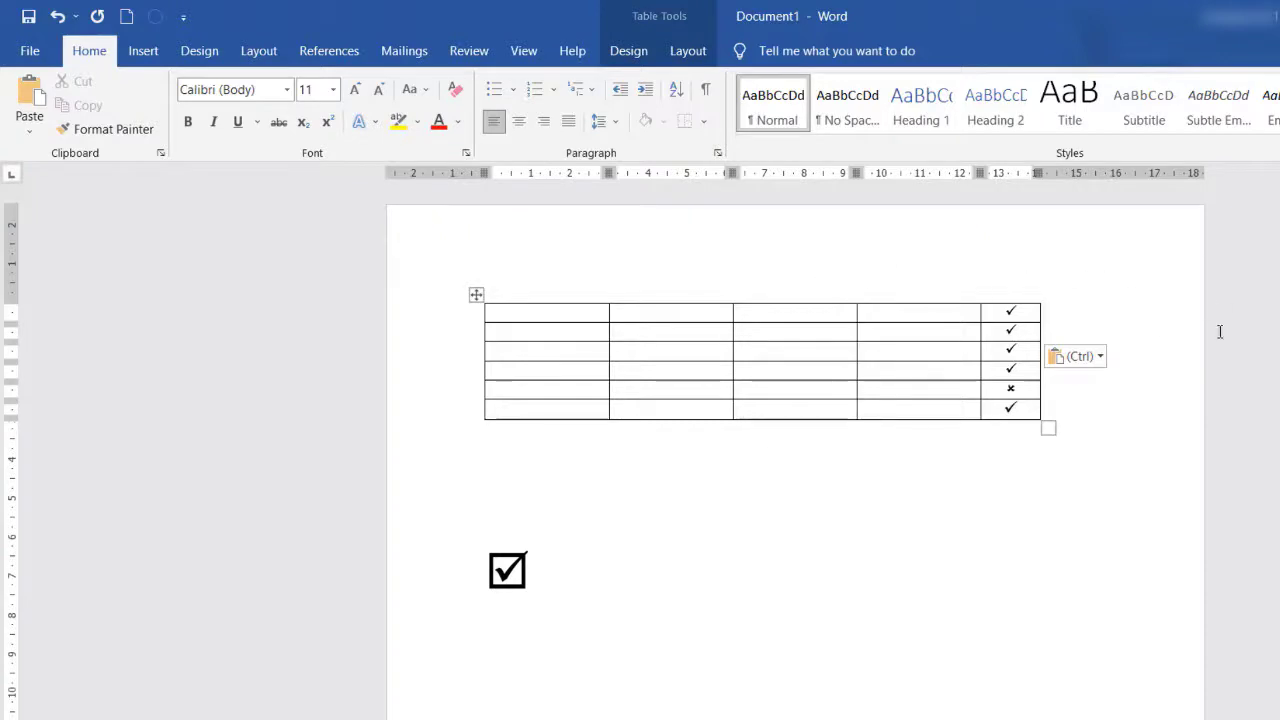
# Step: Cut every table row below the first, leaving only the top row with its check mark
pyautogui.moveTo(460, 342)
pyautogui.moveTo(453, 342); pyautogui.dragTo(460, 423)
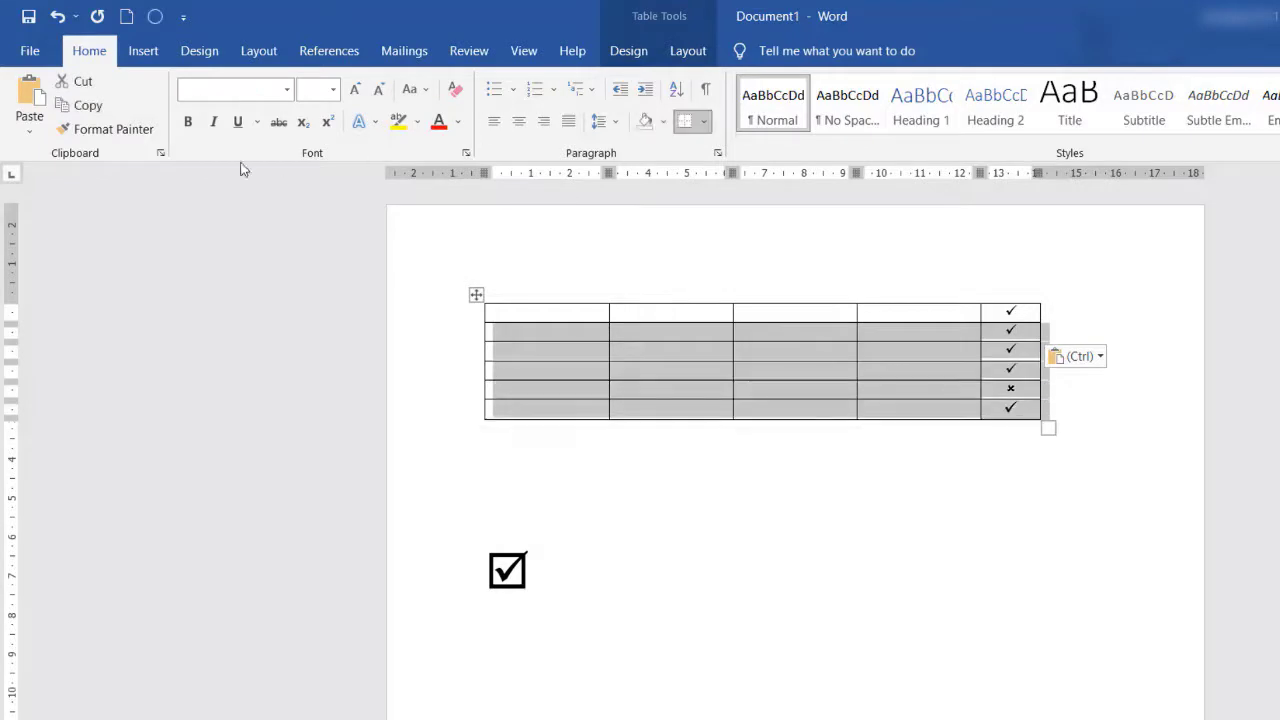
pyautogui.click(75, 81)
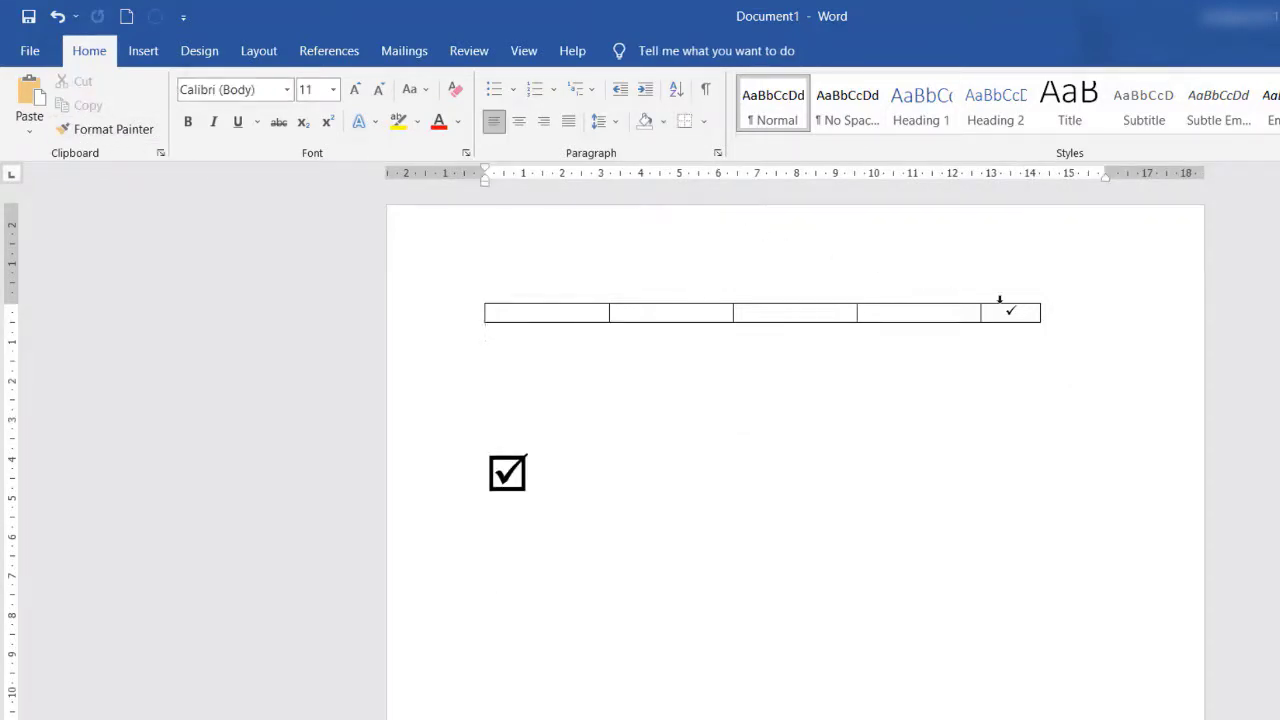
# Step: Duplicate the remaining table row, and copy and paste the resulting two rows to build a four-row table of check marks
pyautogui.click(457, 312)
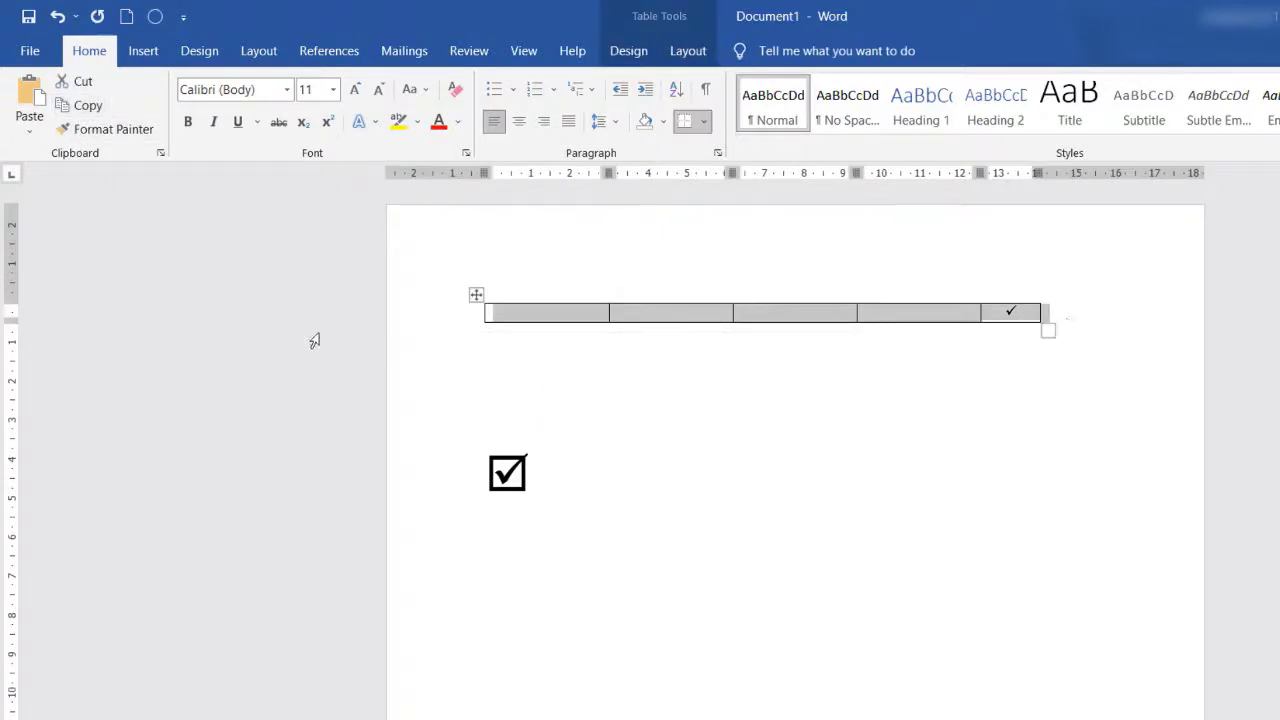
pyautogui.click(29, 118)
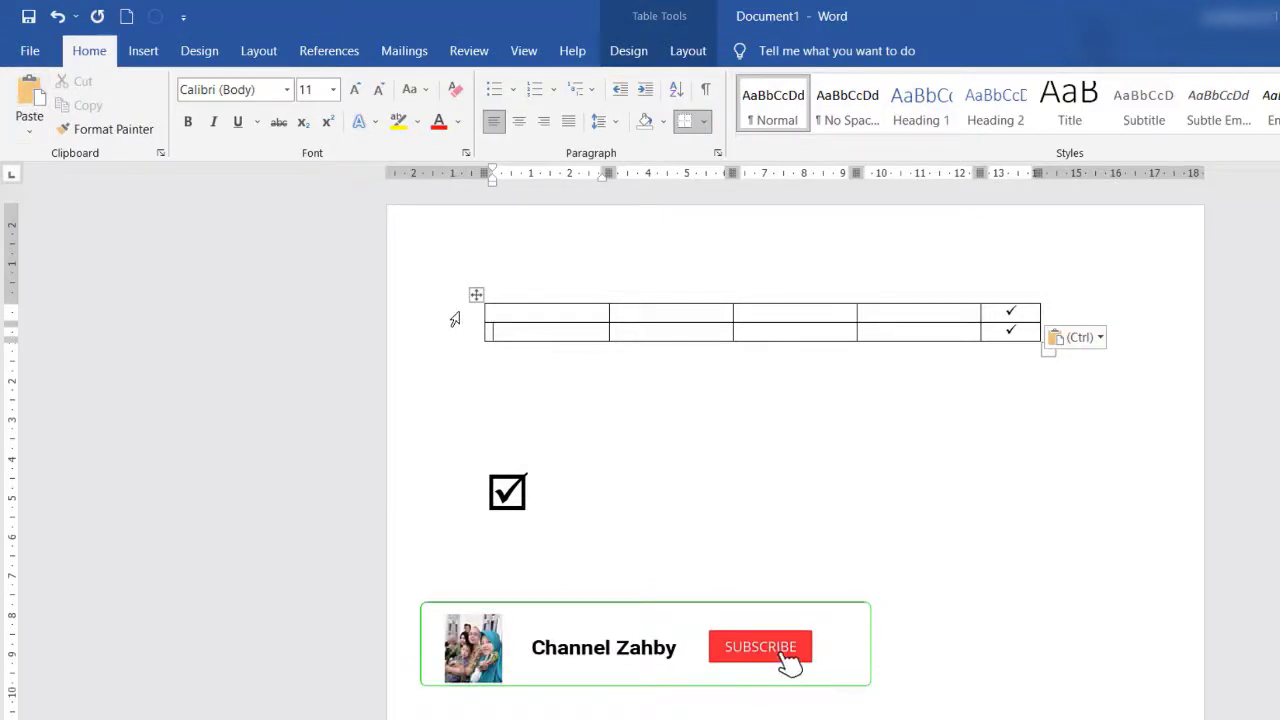
pyautogui.moveTo(451, 318); pyautogui.dragTo(455, 338)
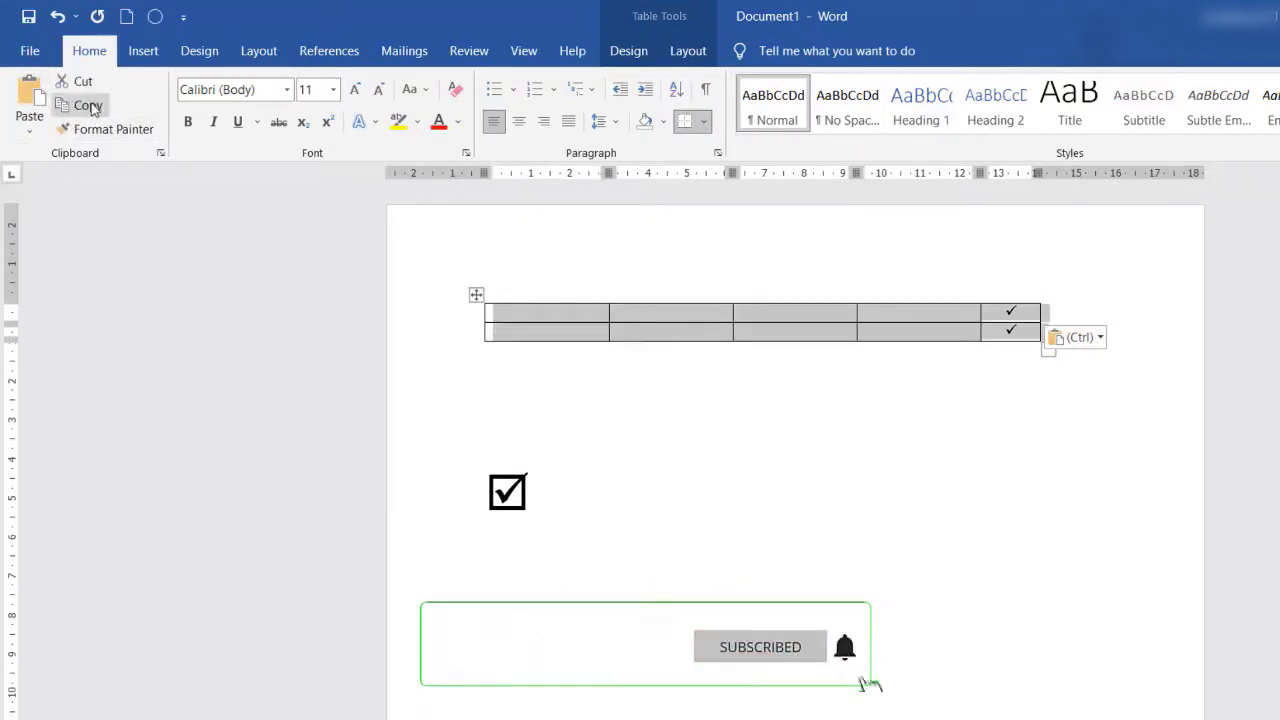
pyautogui.click(86, 105)
pyautogui.click(33, 117)
pyautogui.click(571, 343)
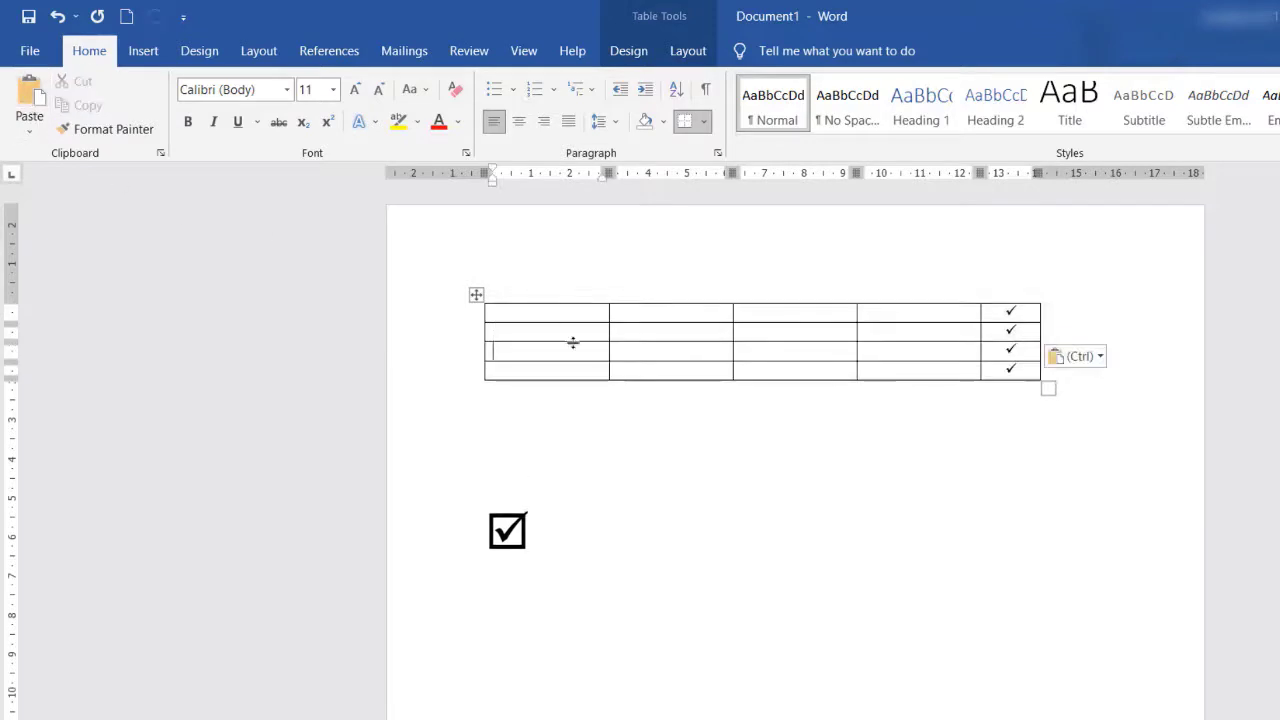
pyautogui.click(557, 417)
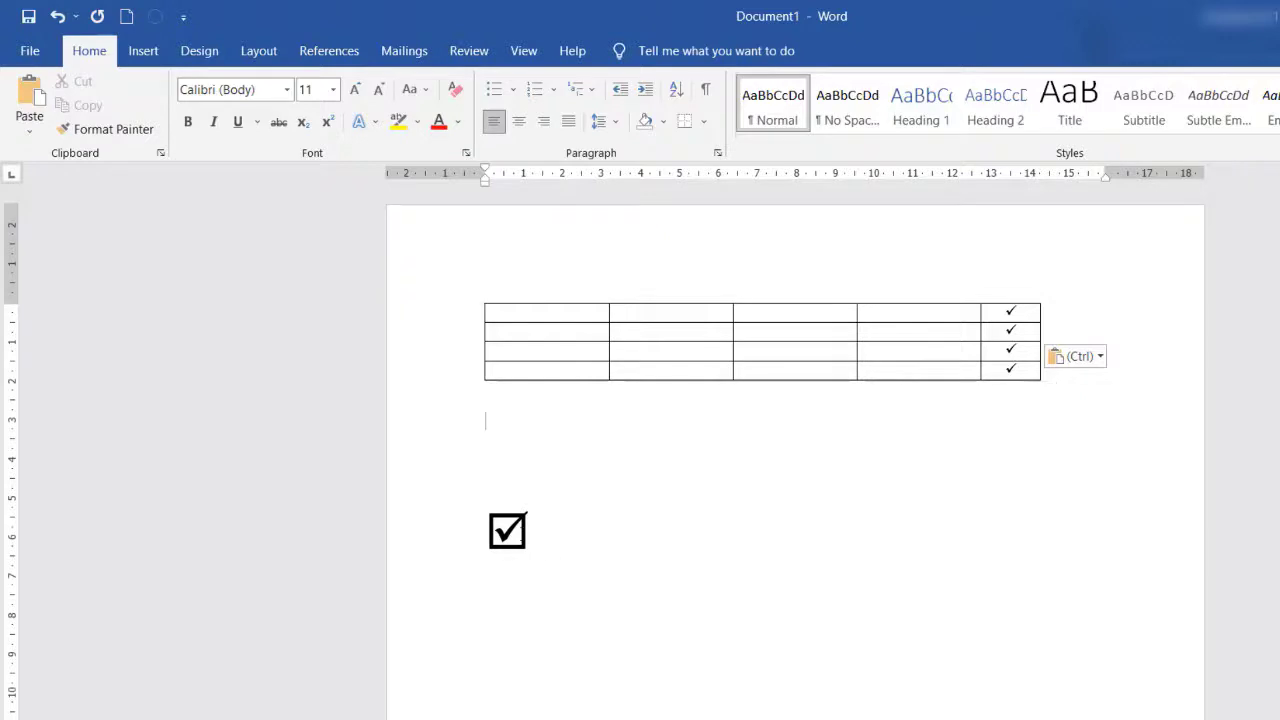
# Step: Copy the large boxed check mark below the table and paste three copies of it on the lines beneath
pyautogui.moveTo(477, 531); pyautogui.dragTo(556, 533)
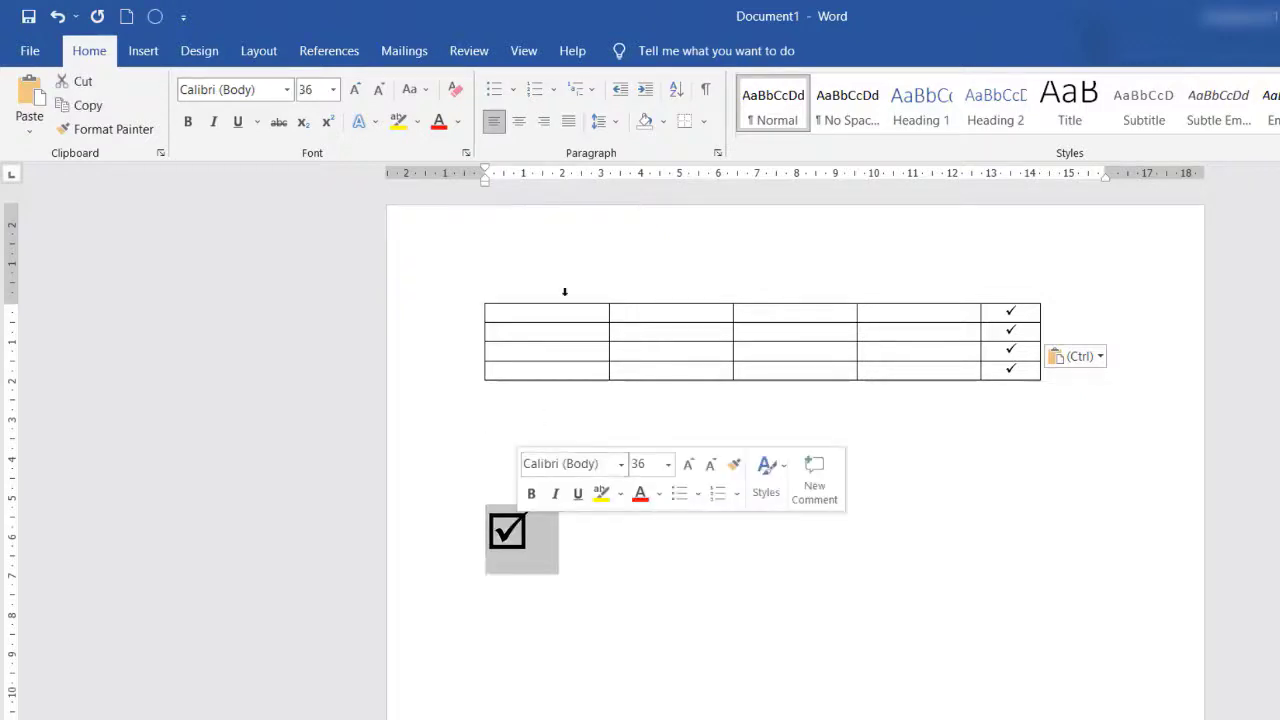
pyautogui.click(106, 106)
pyautogui.click(500, 584)
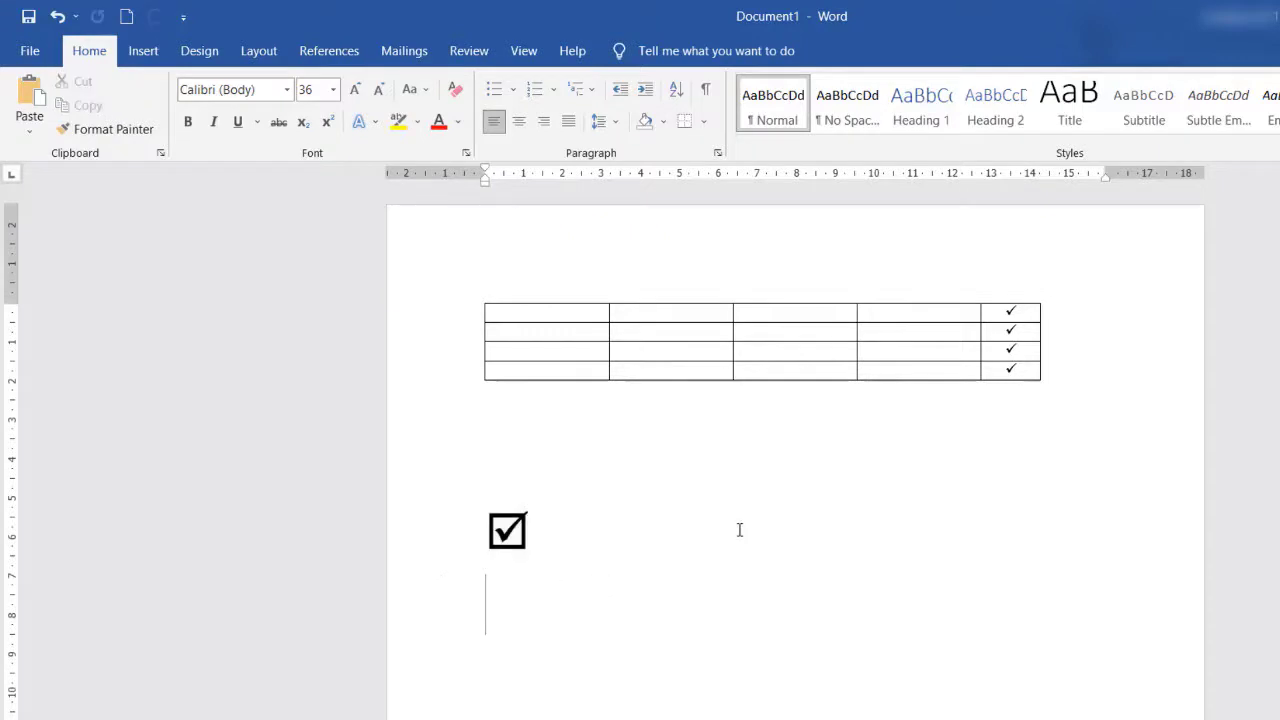
pyautogui.scroll(-3, 724, 539)
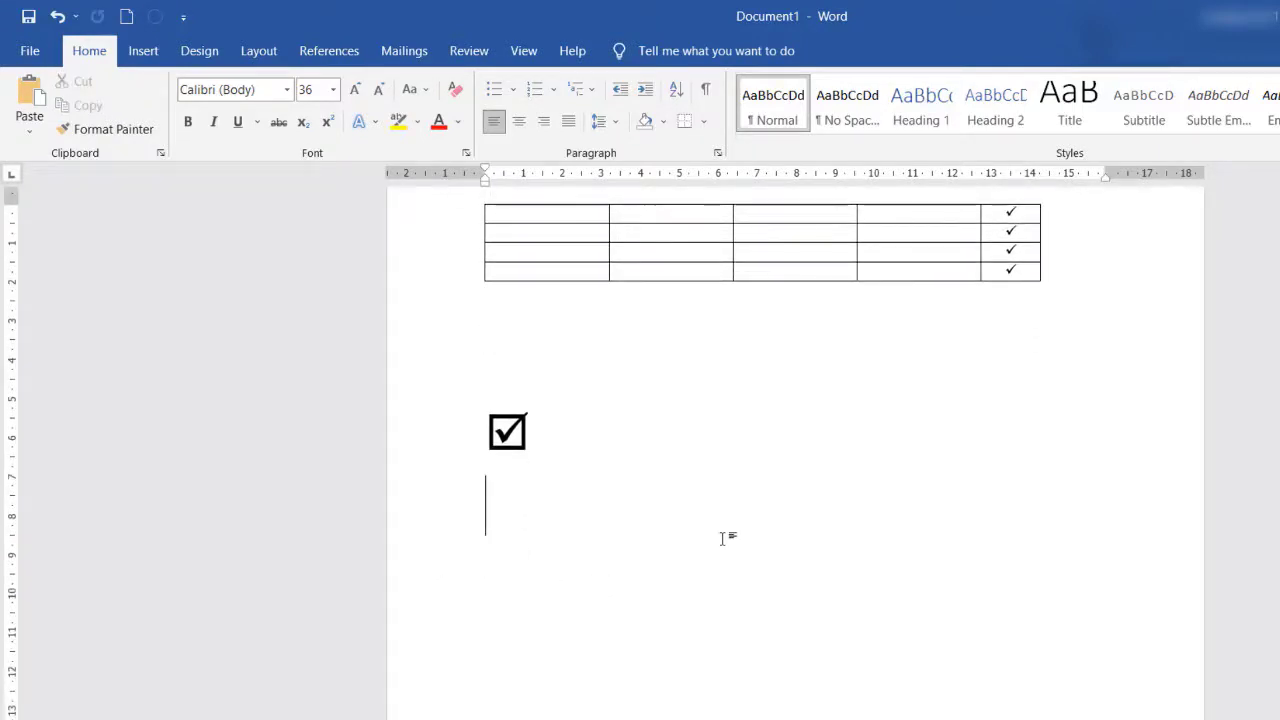
pyautogui.hotkey('ctrl', 'v')
pyautogui.hotkey('ctrl', 'v')
pyautogui.hotkey('ctrl', 'v')
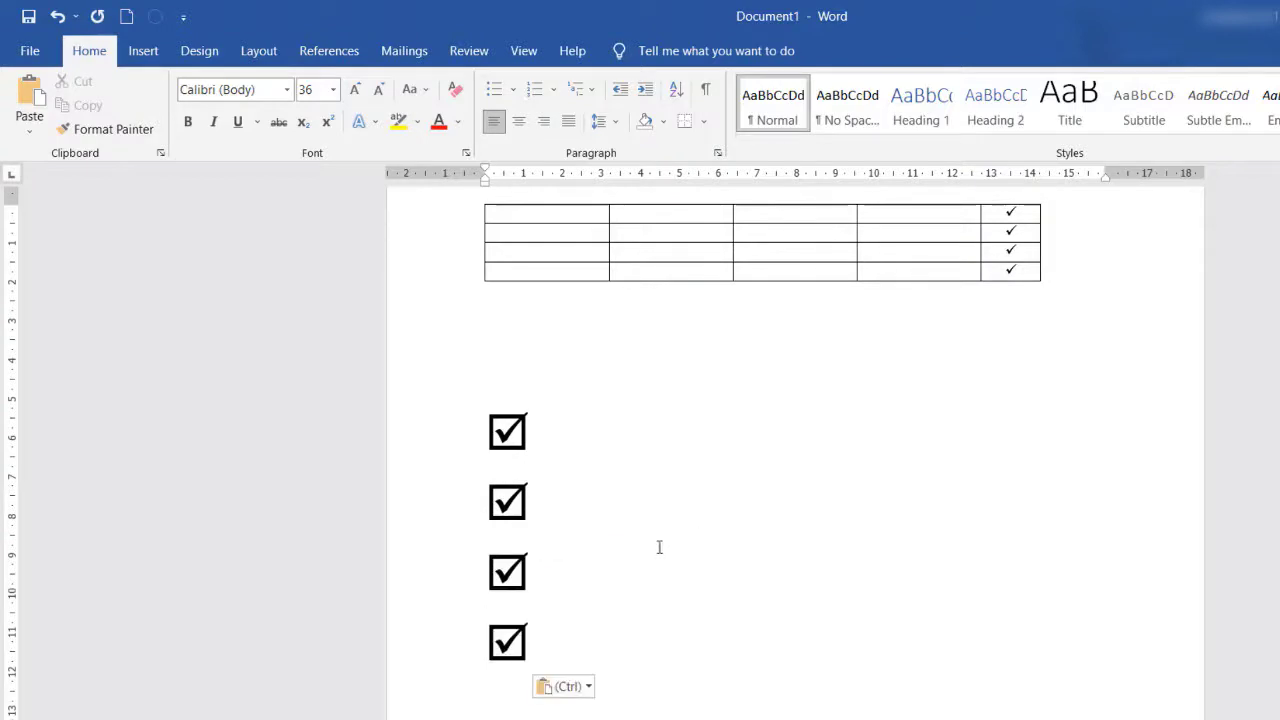
pyautogui.scroll(3, 620, 609)
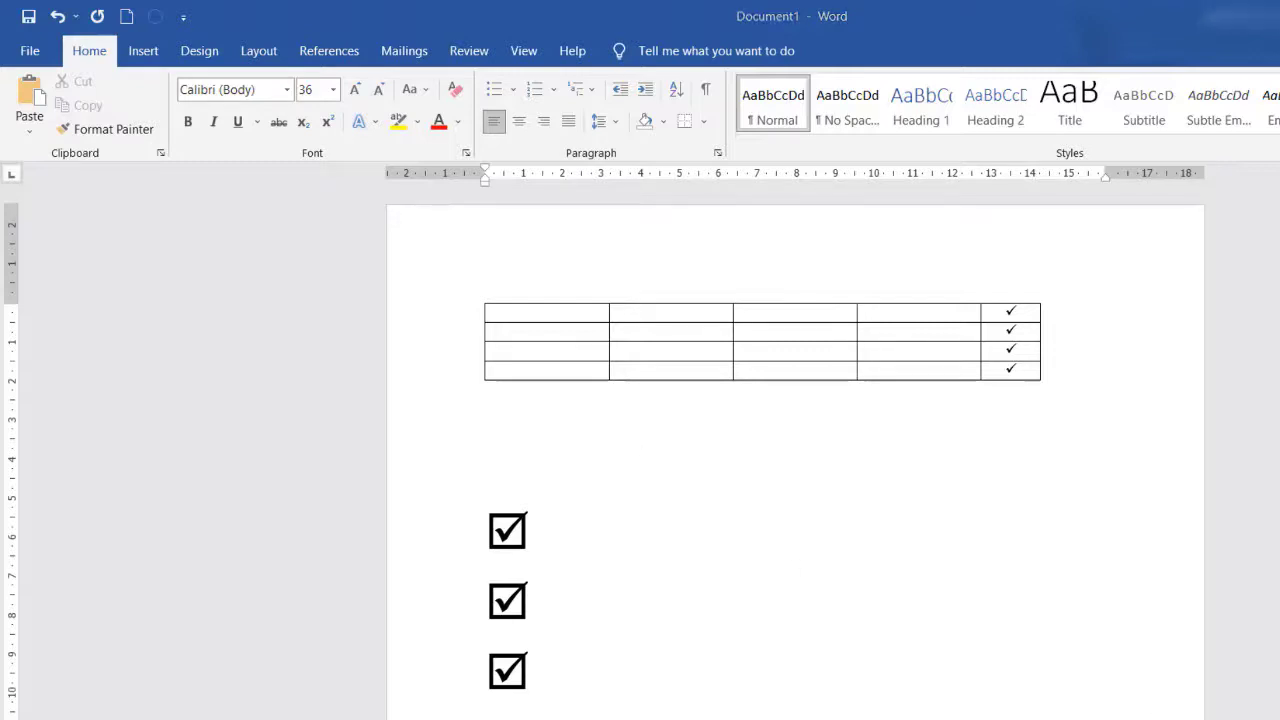
pyautogui.scroll(-1, 663, 540)
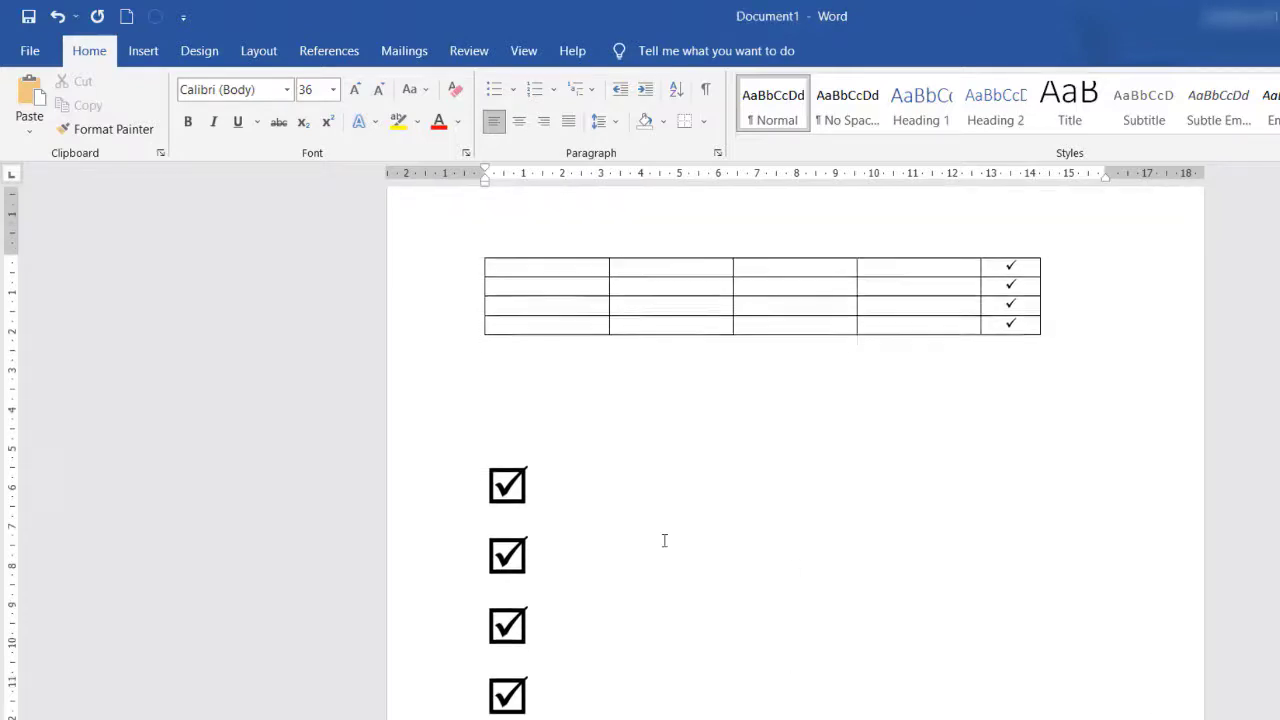
pyautogui.scroll(1, 614, 360)
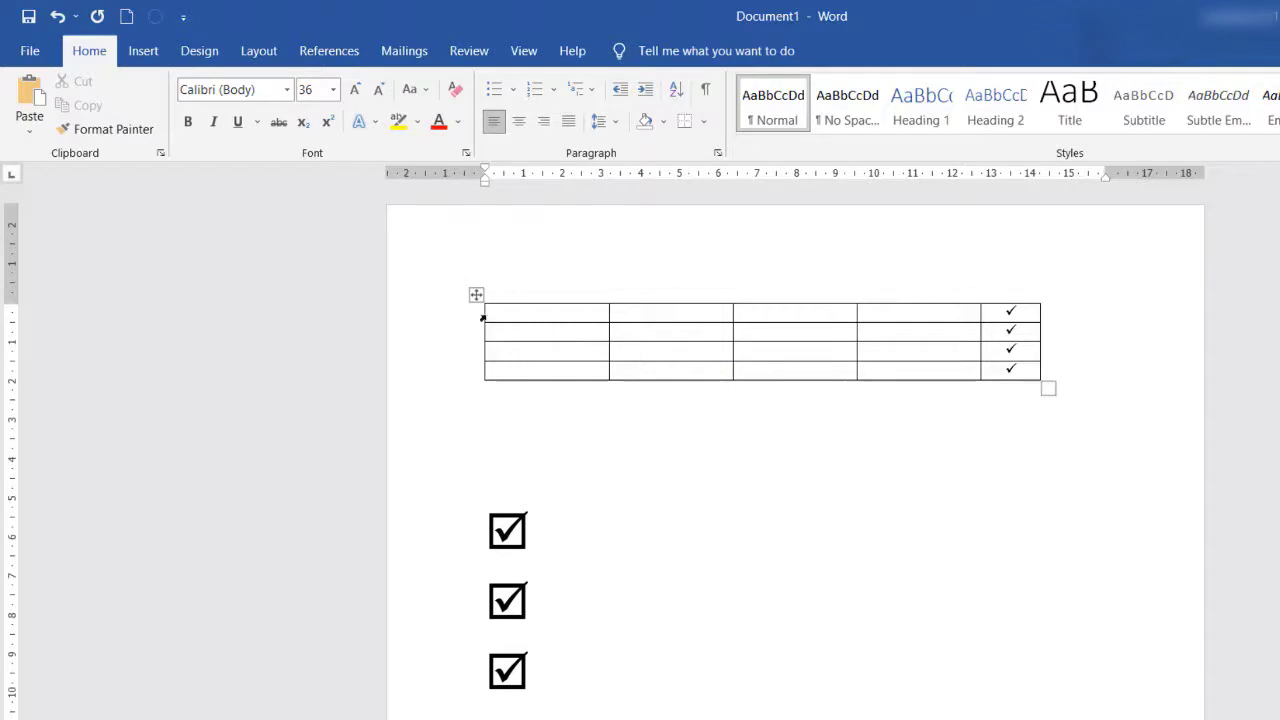
pyautogui.click(512, 401)
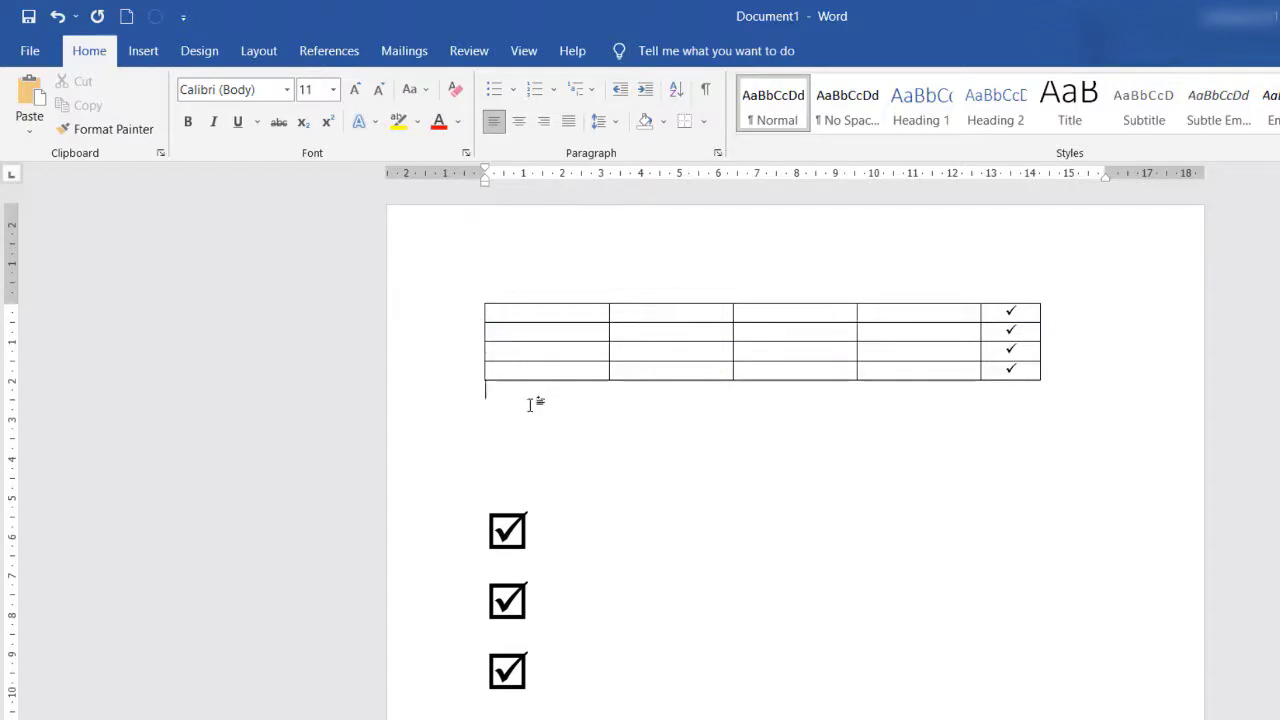